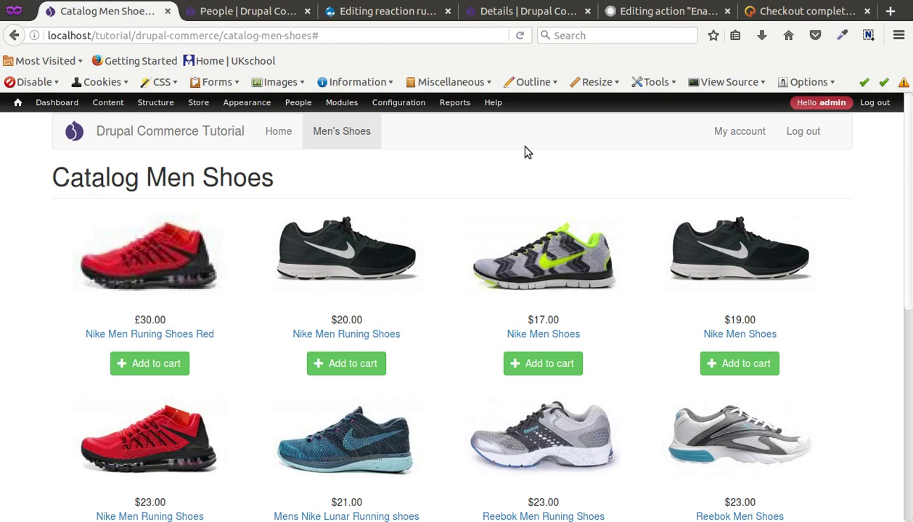
Switch from the store window to the Commerce PayPal project page on drupal.org
{"action": "key", "text": "alt+Tab"}
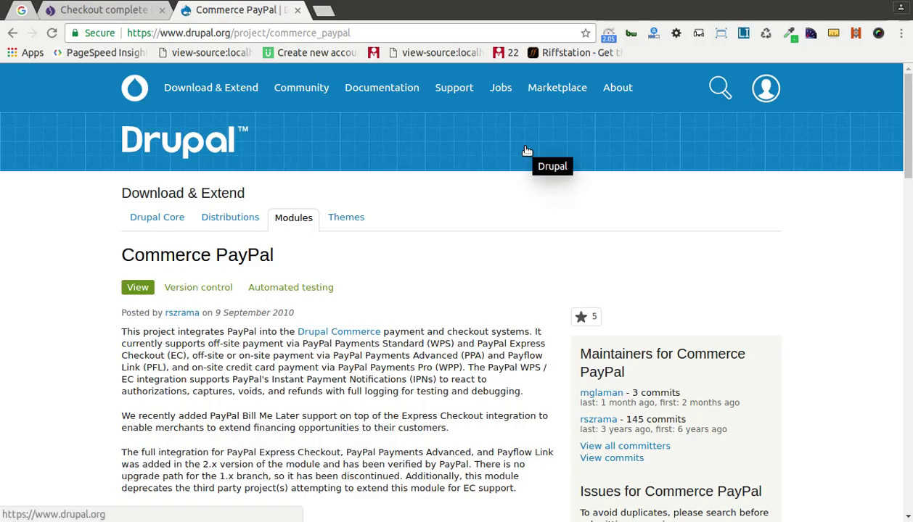
Select the Commerce PayPal title and highlight the PayPal Payments Standard (WPS) method name
{"action": "double_click", "coordinate": [171, 264]}
{"action": "triple_click", "coordinate": [231, 256]}
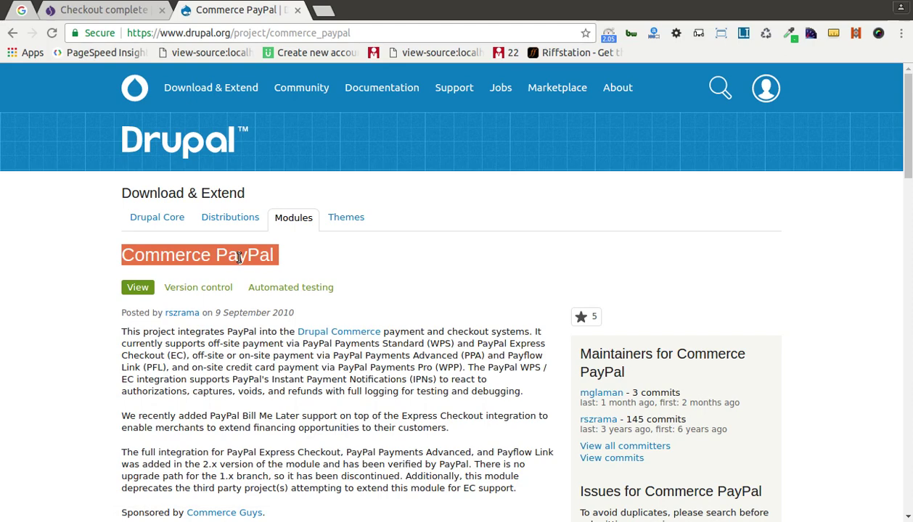
{"action": "scroll", "coordinate": [238, 258], "scroll_direction": "down", "scroll_amount": 5}
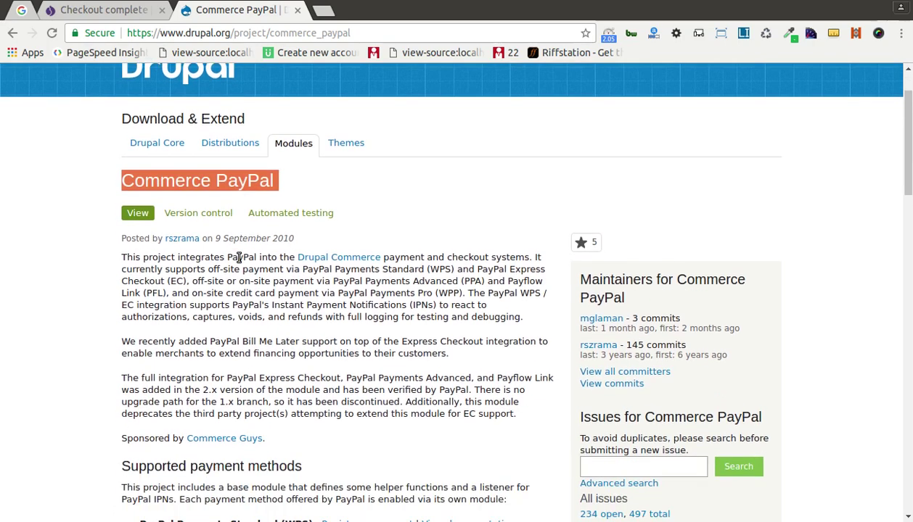
{"action": "scroll", "coordinate": [239, 257], "scroll_direction": "down", "scroll_amount": 5}
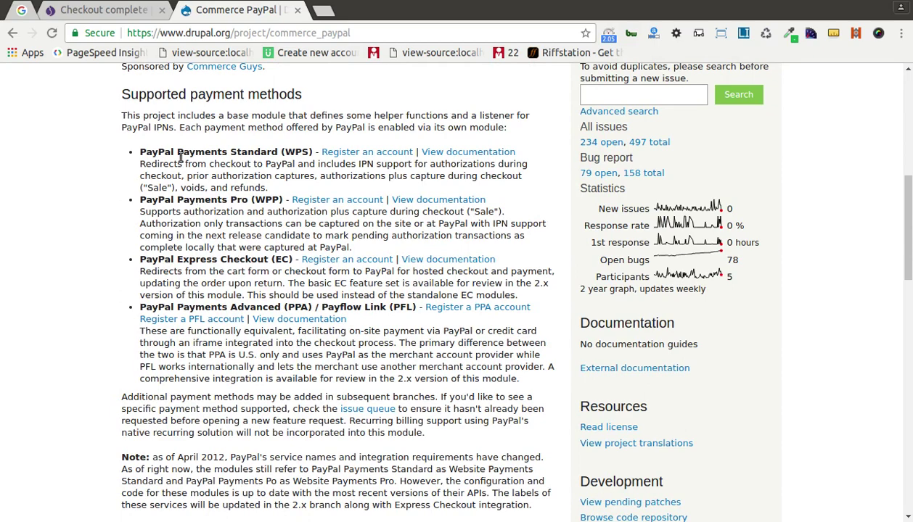
{"action": "left_click_drag", "start_coordinate": [183, 154], "coordinate": [306, 152]}
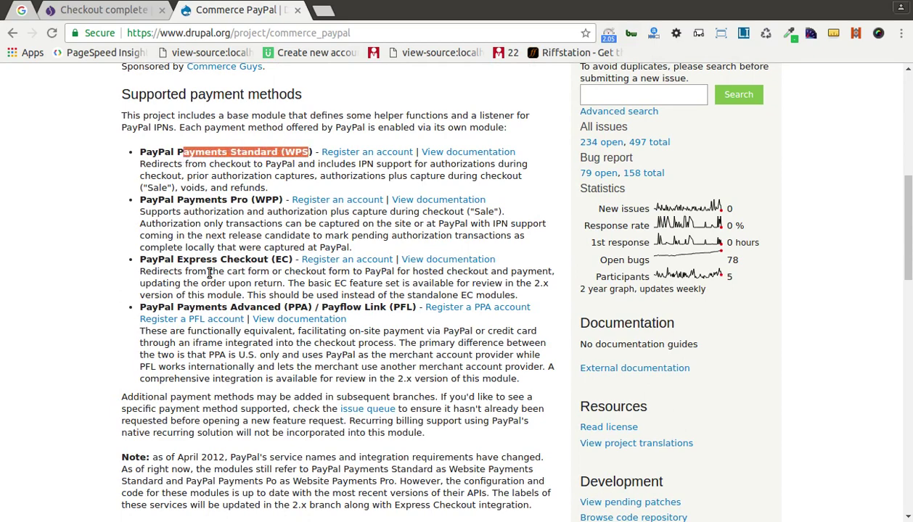
Scroll down the project page to the Downloads table
{"action": "scroll", "coordinate": [209, 273], "scroll_direction": "down", "scroll_amount": 8}
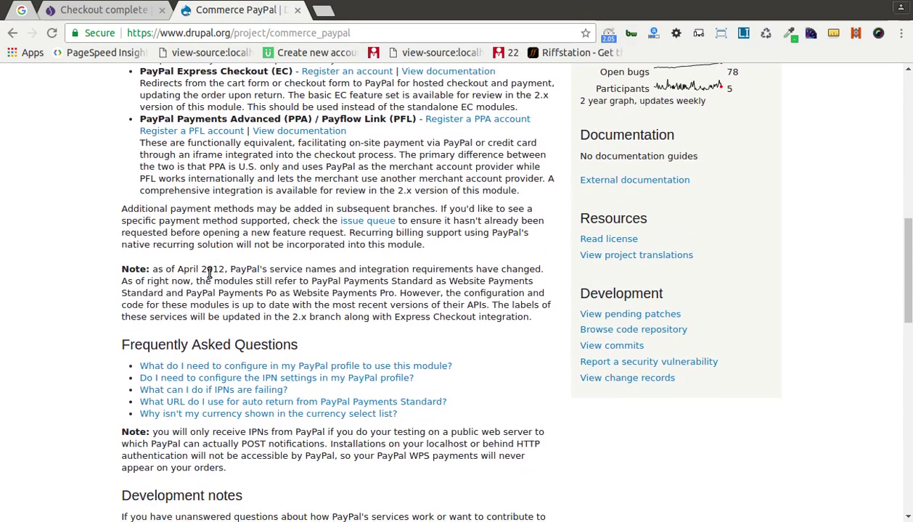
{"action": "scroll", "coordinate": [210, 276], "scroll_direction": "down", "scroll_amount": 4}
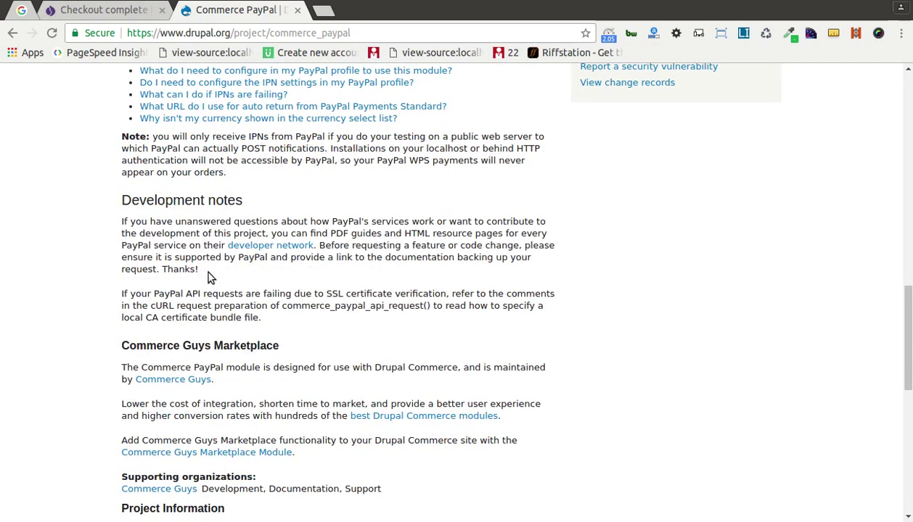
{"action": "scroll", "coordinate": [209, 273], "scroll_direction": "down", "scroll_amount": 4}
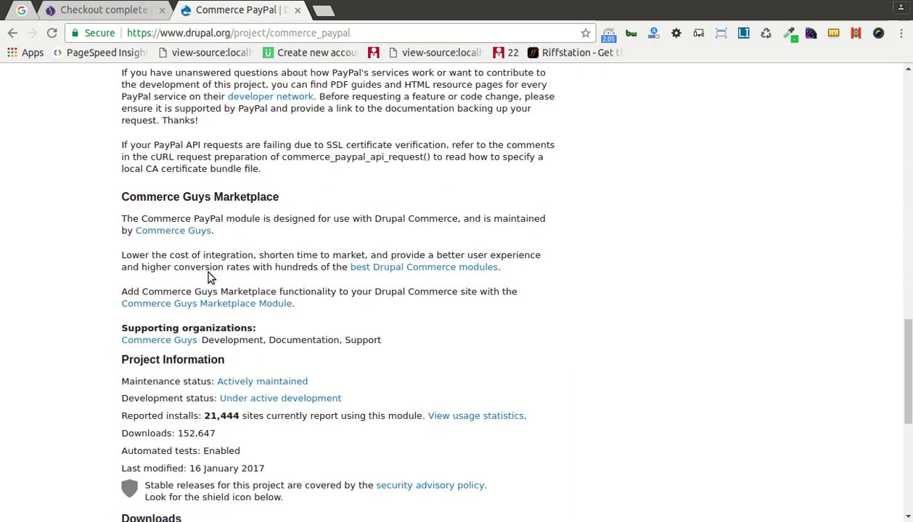
{"action": "scroll", "coordinate": [210, 277], "scroll_direction": "down", "scroll_amount": 4}
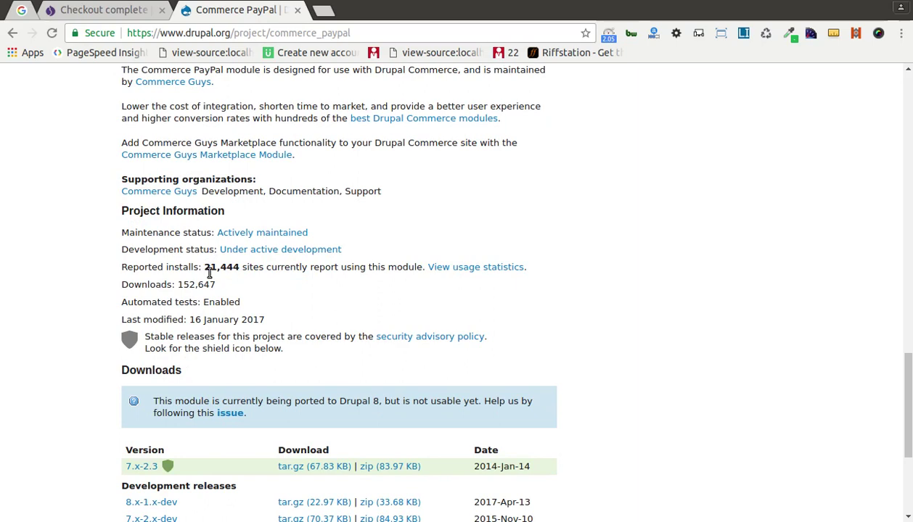
{"action": "scroll", "coordinate": [209, 274], "scroll_direction": "down", "scroll_amount": 3}
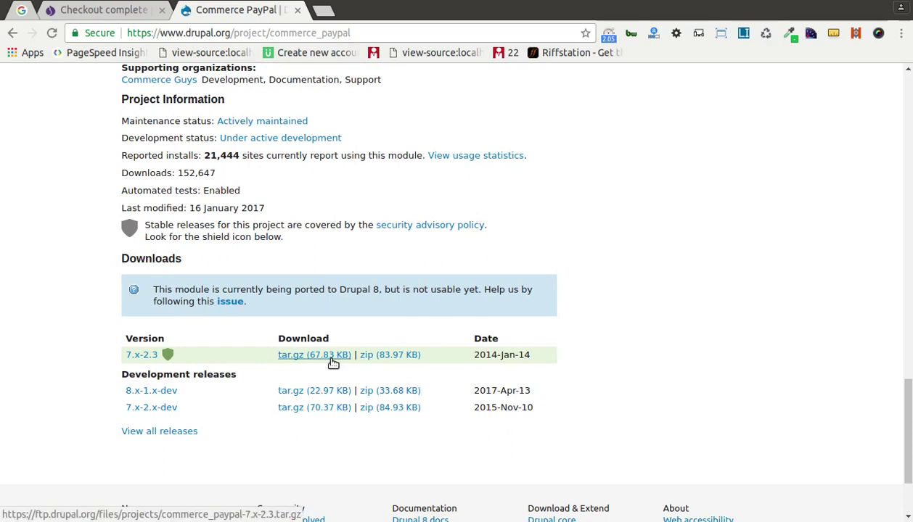
{"action": "scroll", "coordinate": [333, 363], "scroll_direction": "up", "scroll_amount": 7}
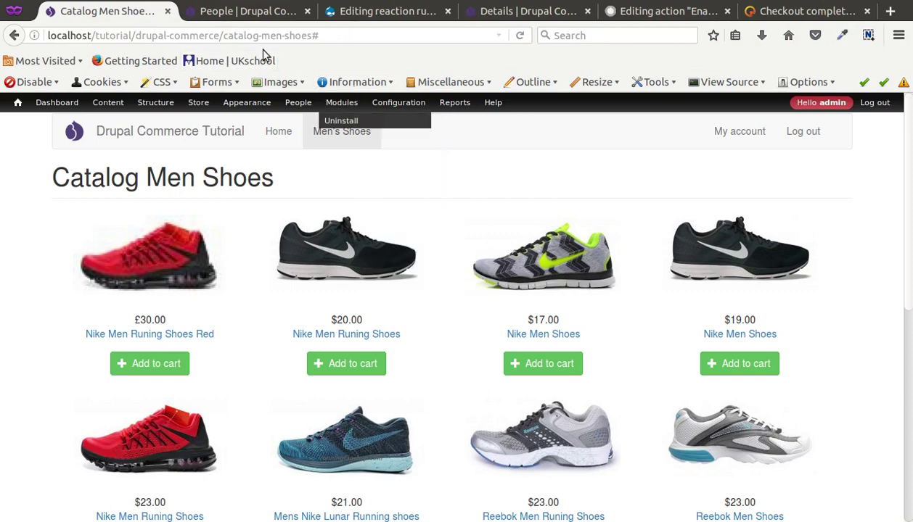
Filter the Modules list by 'pay' and switch on the PayPal and PayPal WPS modules
{"action": "left_click", "coordinate": [231, 13]}
{"action": "left_click", "coordinate": [340, 102]}
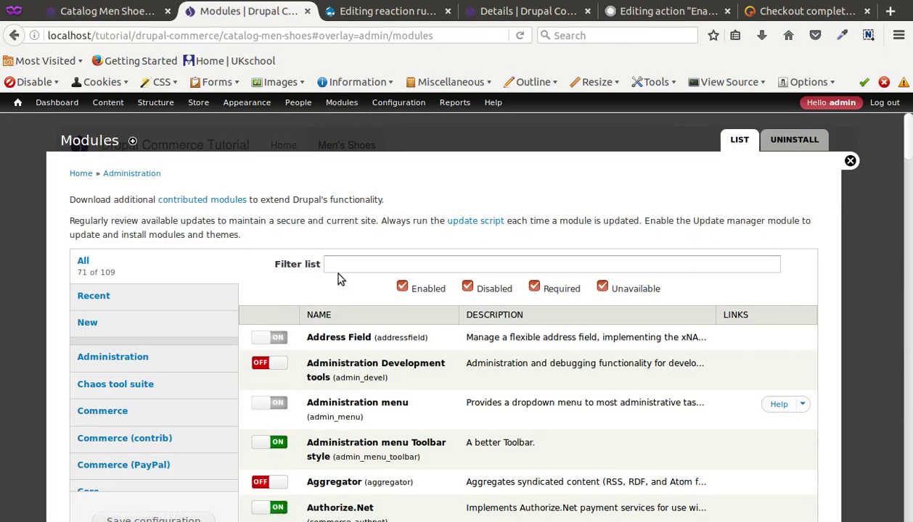
{"action": "left_click", "coordinate": [346, 272]}
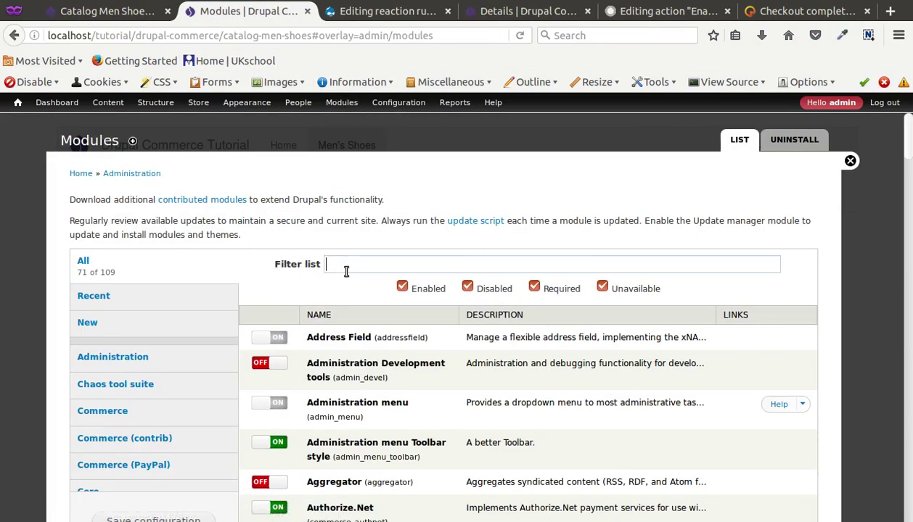
{"action": "type", "text": "pay"}
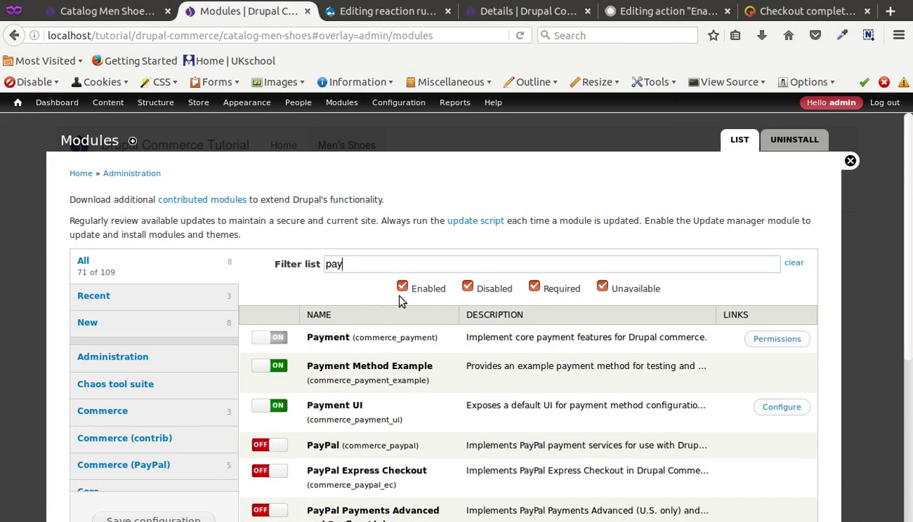
{"action": "scroll", "coordinate": [289, 393], "scroll_direction": "down", "scroll_amount": 3}
{"action": "left_click", "coordinate": [270, 325]}
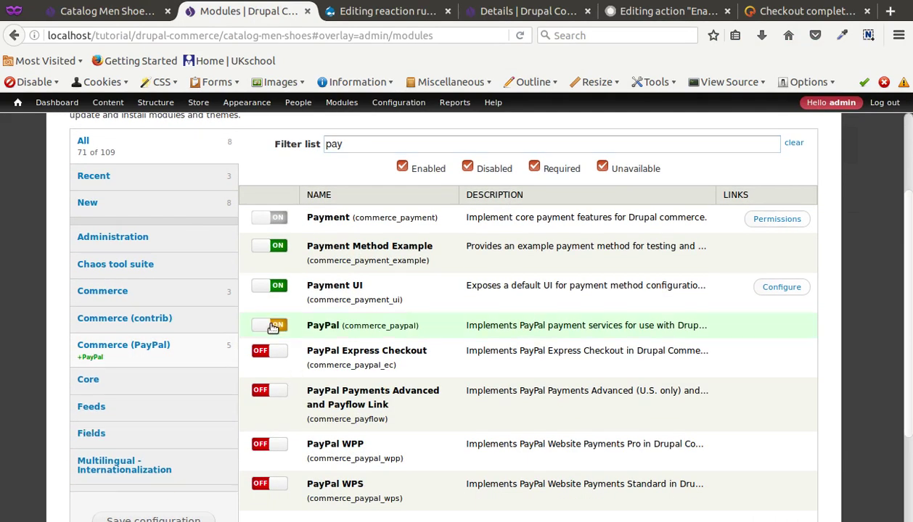
{"action": "left_click", "coordinate": [263, 483]}
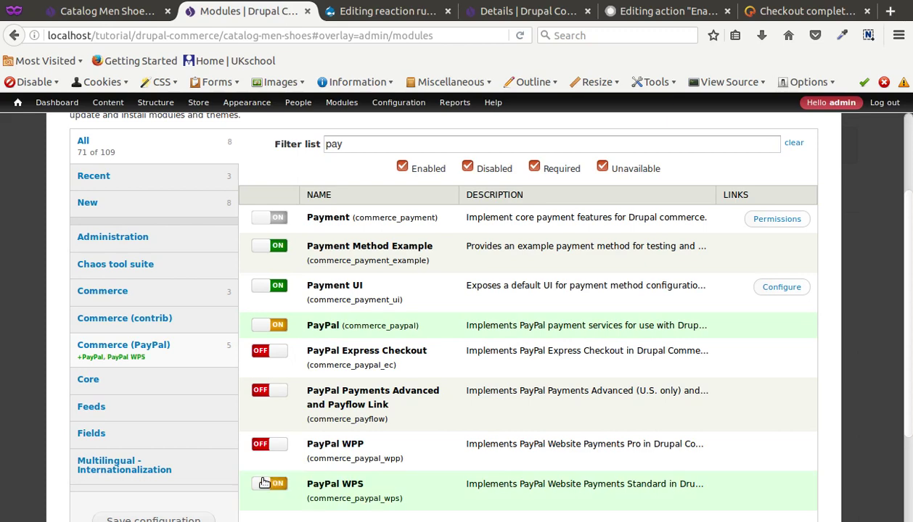
{"action": "scroll", "coordinate": [499, 477], "scroll_direction": "down", "scroll_amount": 2}
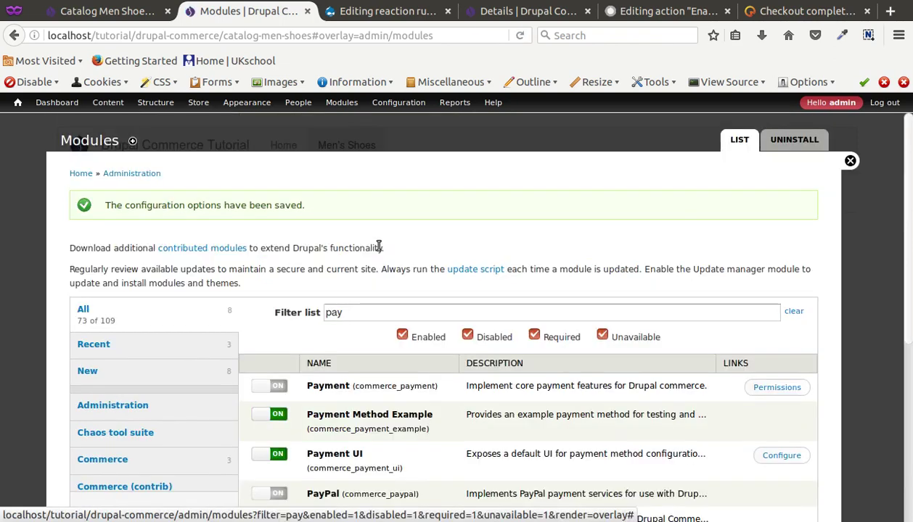
Enable and confirm the PayPal WPS rule under Store > Configuration > Payment methods
{"action": "mouse_move", "coordinate": [198, 102]}
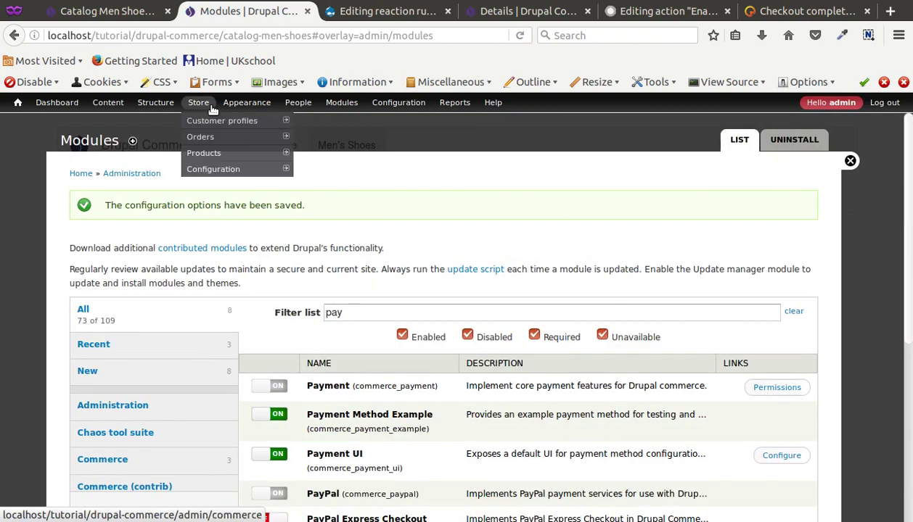
{"action": "mouse_move", "coordinate": [210, 173]}
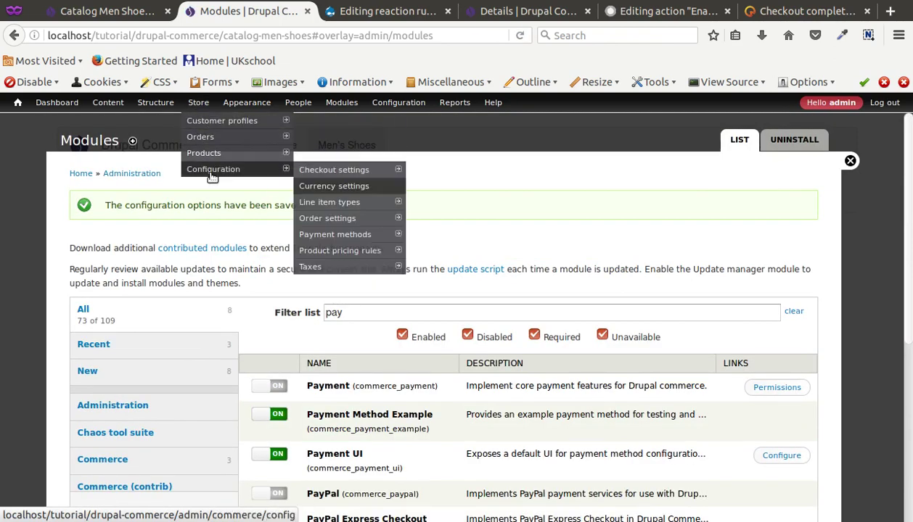
{"action": "left_click", "coordinate": [337, 233]}
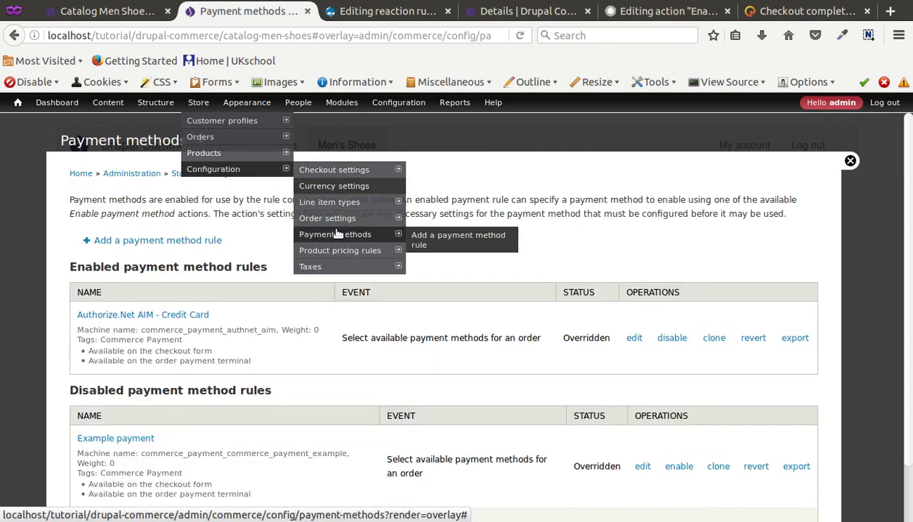
{"action": "scroll", "coordinate": [180, 346], "scroll_direction": "down", "scroll_amount": 2}
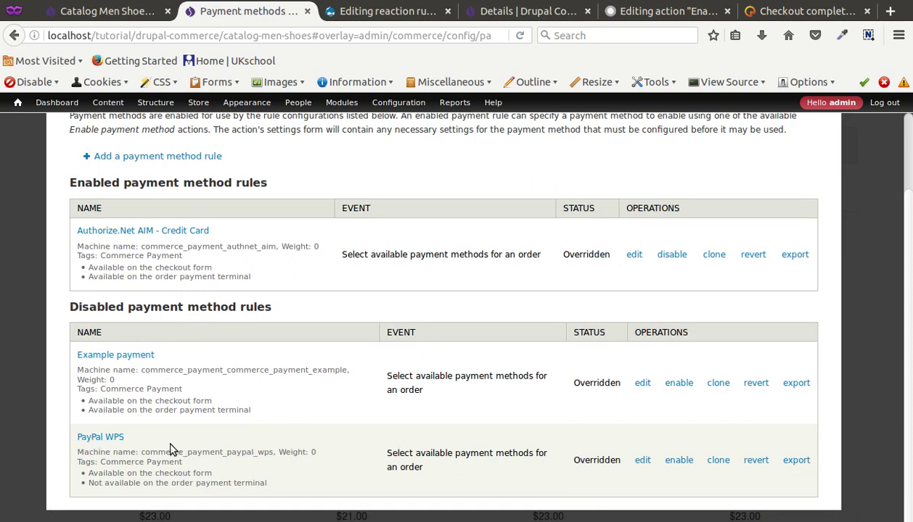
{"action": "left_click", "coordinate": [682, 463]}
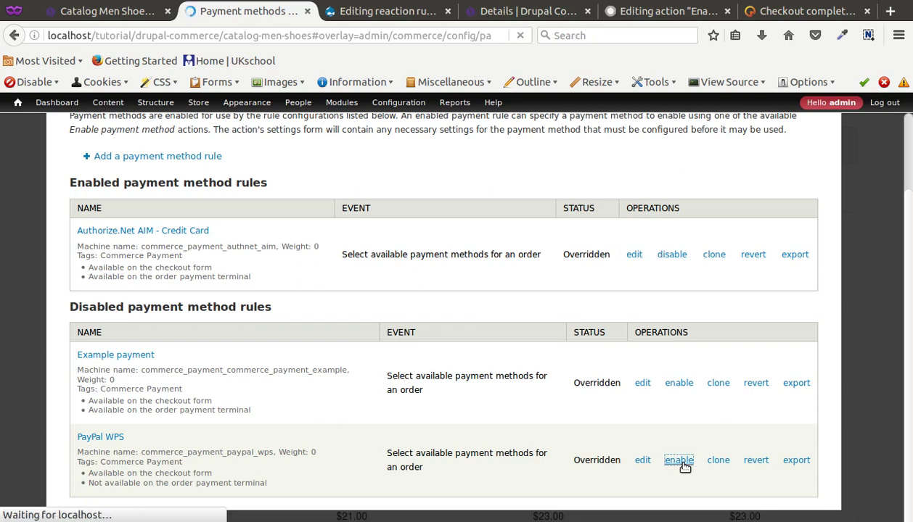
{"action": "left_click", "coordinate": [116, 210]}
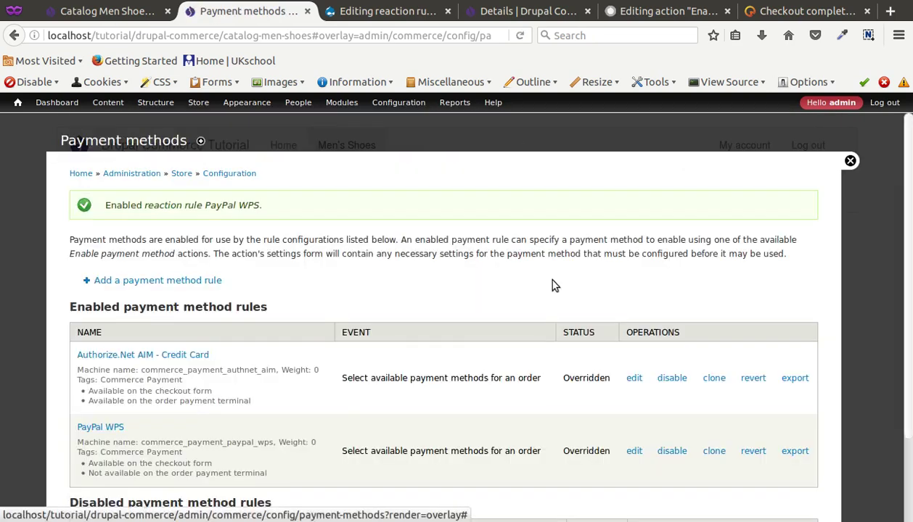
Open the PayPal WPS rule and edit its Enable payment method action
{"action": "left_click", "coordinate": [632, 450]}
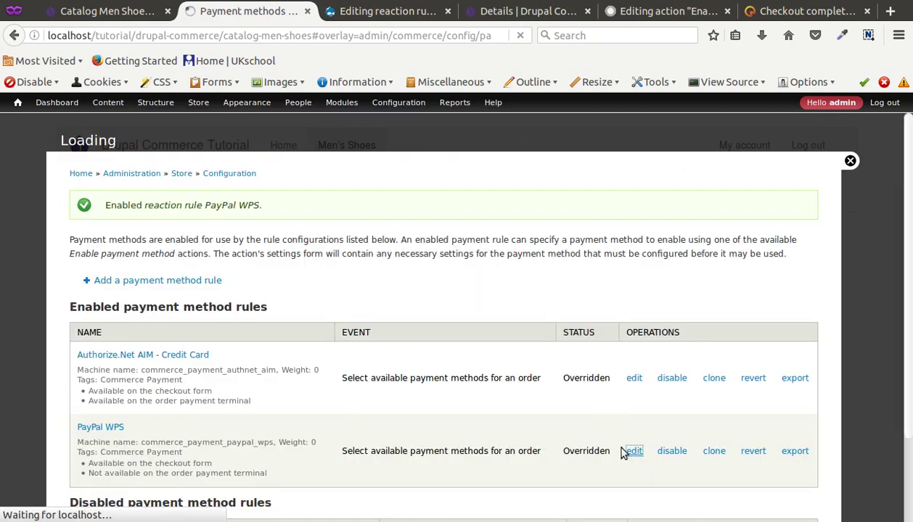
{"action": "scroll", "coordinate": [399, 266], "scroll_direction": "down", "scroll_amount": 1}
{"action": "scroll", "coordinate": [397, 267], "scroll_direction": "down", "scroll_amount": 2}
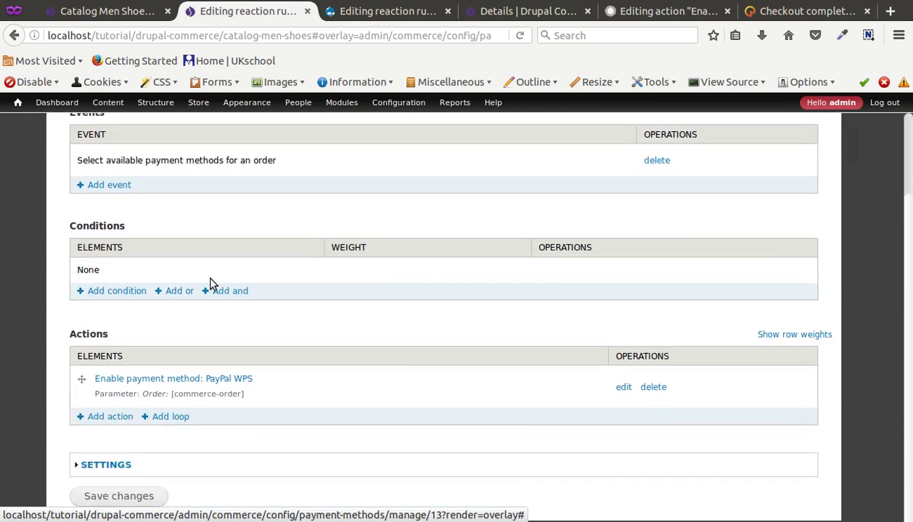
{"action": "scroll", "coordinate": [242, 183], "scroll_direction": "up", "scroll_amount": 3}
{"action": "scroll", "coordinate": [201, 321], "scroll_direction": "down", "scroll_amount": 3}
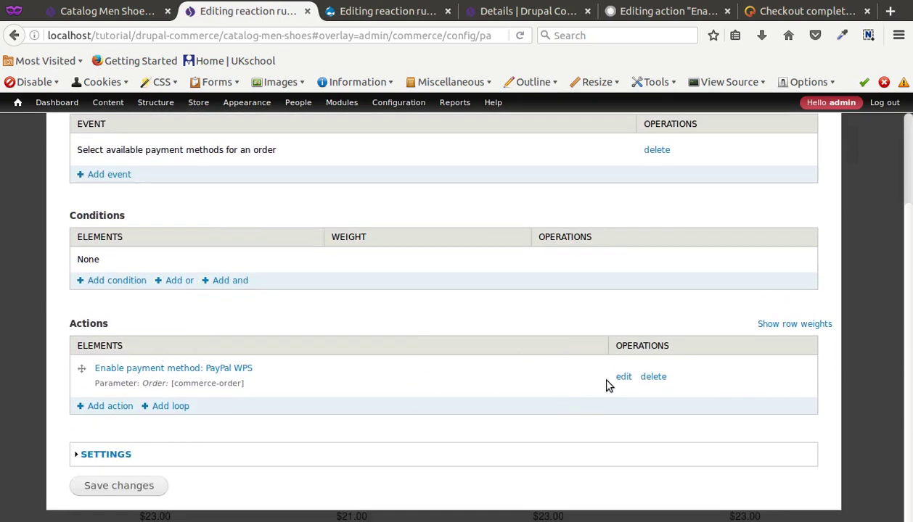
{"action": "left_click", "coordinate": [622, 376]}
{"action": "scroll", "coordinate": [160, 395], "scroll_direction": "down", "scroll_amount": 3}
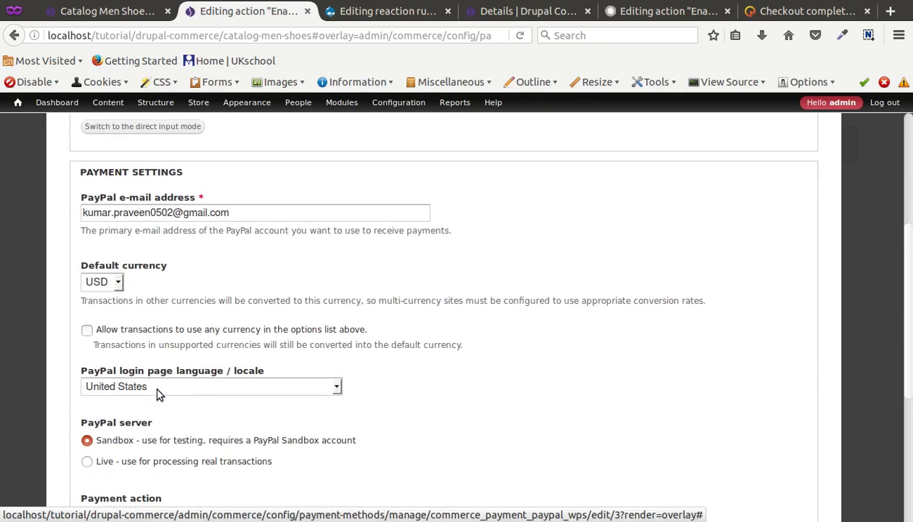
{"action": "scroll", "coordinate": [159, 394], "scroll_direction": "down", "scroll_amount": 3}
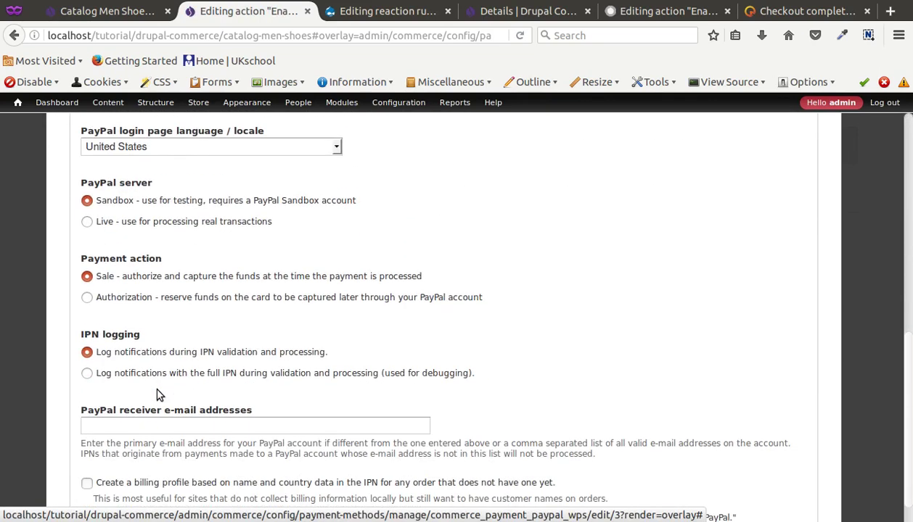
{"action": "scroll", "coordinate": [160, 394], "scroll_direction": "up", "scroll_amount": 5}
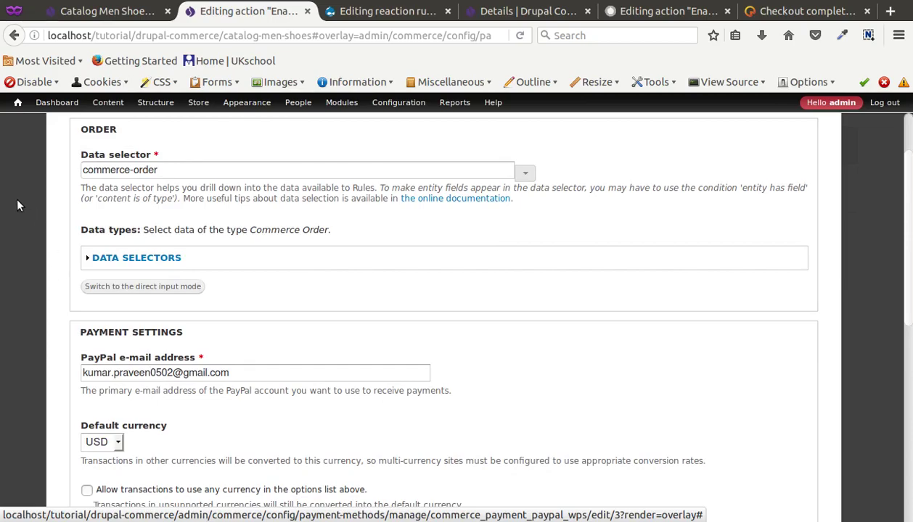
Replace the PayPal e-mail address field with the pasted account address
{"action": "key", "text": "alt+Tab"}
{"action": "key", "text": "alt+Tab"}
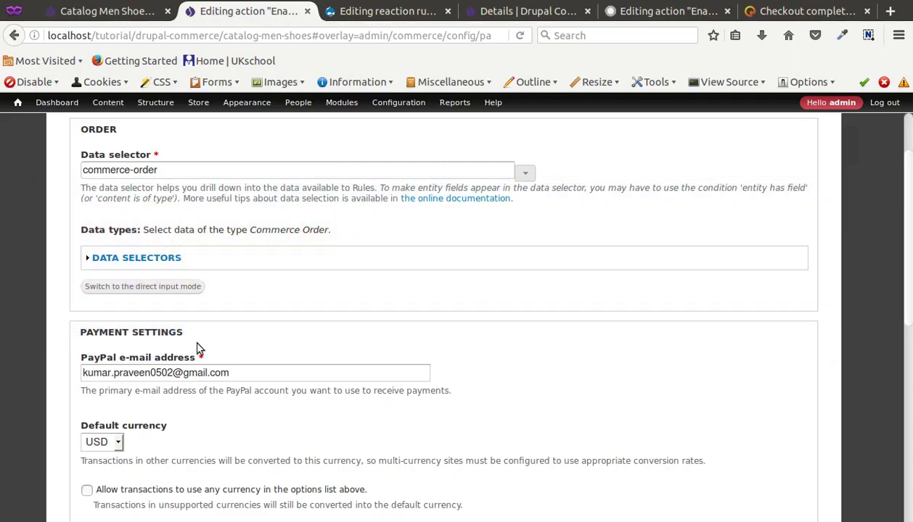
{"action": "left_click_drag", "start_coordinate": [242, 372], "coordinate": [74, 373]}
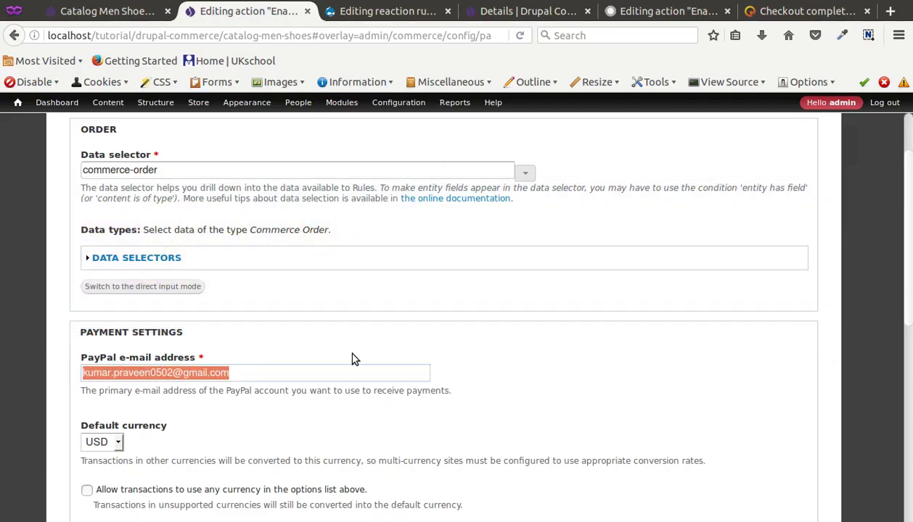
{"action": "key", "text": "ctrl+v"}
{"action": "left_click_drag", "start_coordinate": [240, 373], "coordinate": [152, 368]}
{"action": "triple_click", "coordinate": [155, 371]}
{"action": "left_click", "coordinate": [312, 344]}
Save the action settings with Sandbox server, Sale action and USD currency
{"action": "scroll", "coordinate": [276, 363], "scroll_direction": "down", "scroll_amount": 5}
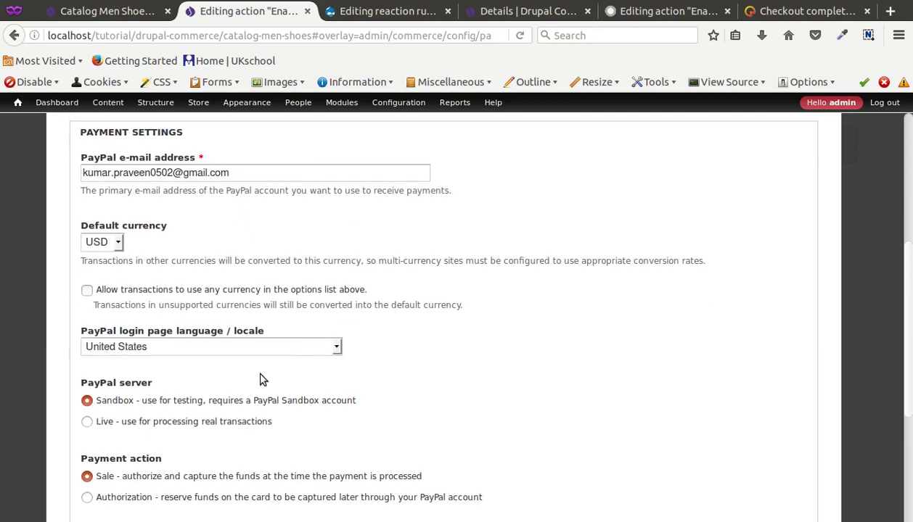
{"action": "scroll", "coordinate": [262, 379], "scroll_direction": "down", "scroll_amount": 2}
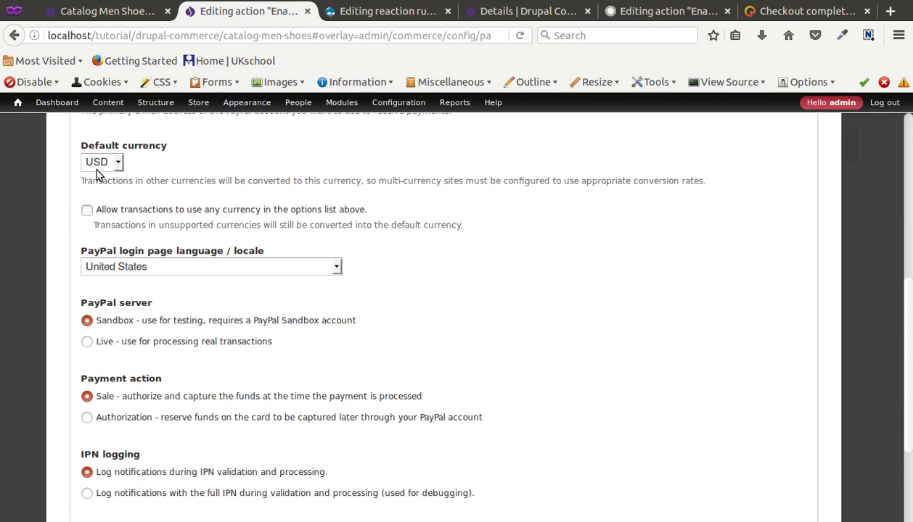
{"action": "scroll", "coordinate": [99, 175], "scroll_direction": "down", "scroll_amount": 2}
{"action": "scroll", "coordinate": [100, 174], "scroll_direction": "down", "scroll_amount": 2}
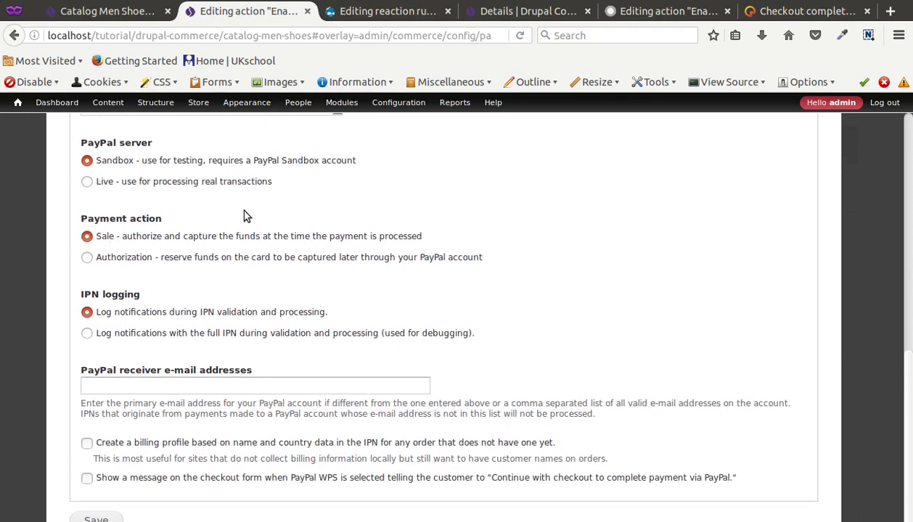
{"action": "scroll", "coordinate": [245, 214], "scroll_direction": "down", "scroll_amount": 1}
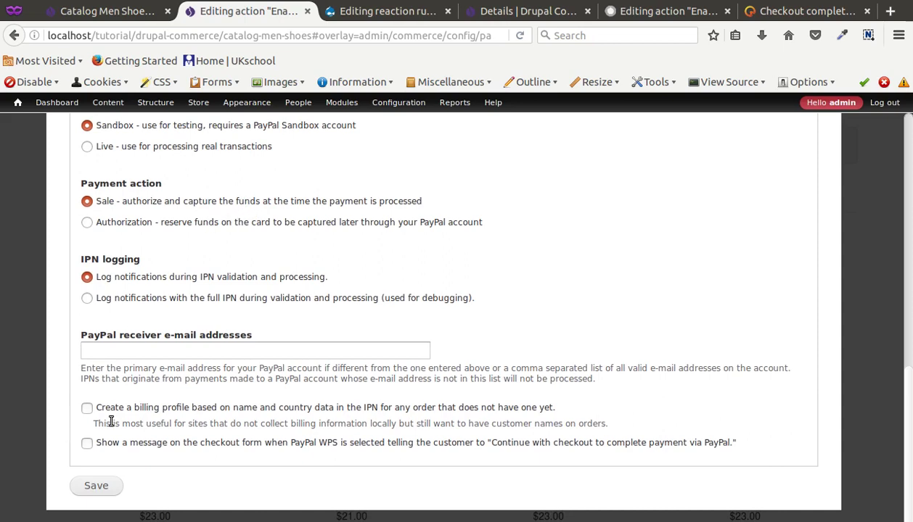
{"action": "scroll", "coordinate": [167, 272], "scroll_direction": "up", "scroll_amount": 3}
{"action": "scroll", "coordinate": [160, 290], "scroll_direction": "down", "scroll_amount": 3}
{"action": "left_click", "coordinate": [96, 484]}
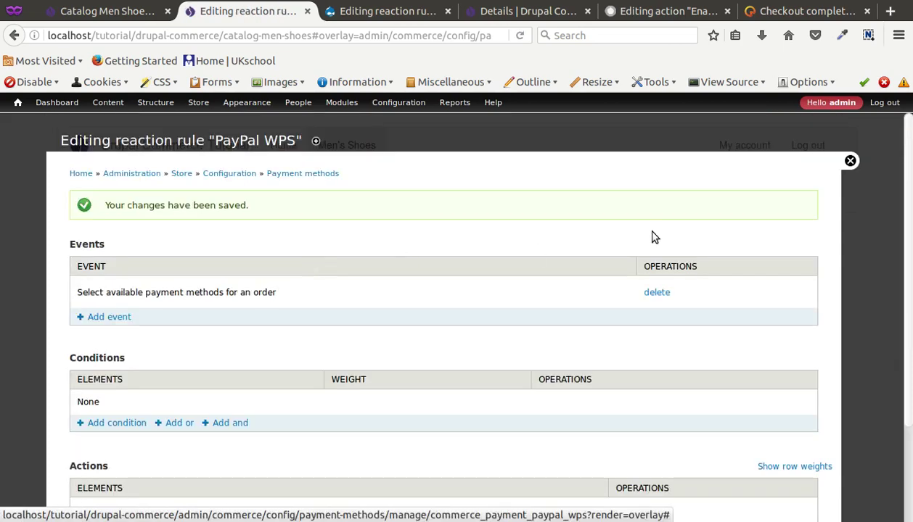
Close the rule editor, add Nike Men Runing Shoes to the cart, and view the cart
{"action": "left_click", "coordinate": [850, 161]}
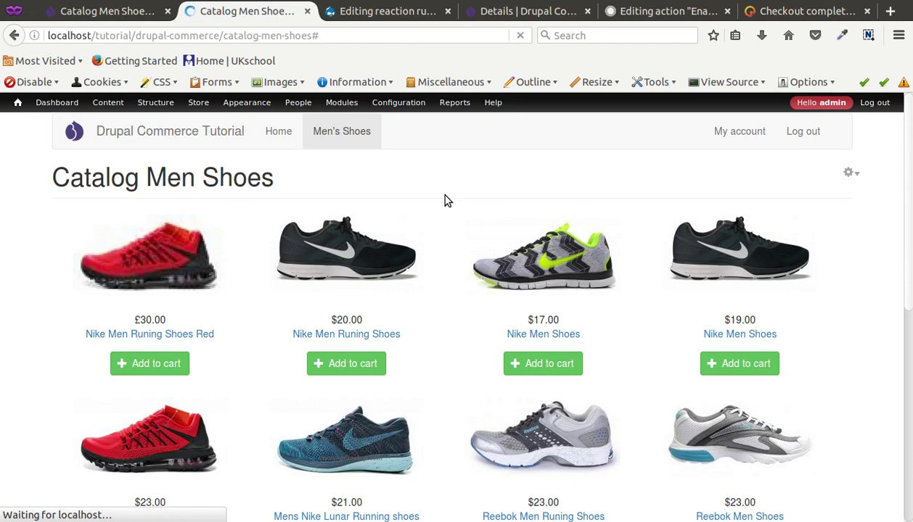
{"action": "left_click", "coordinate": [377, 259]}
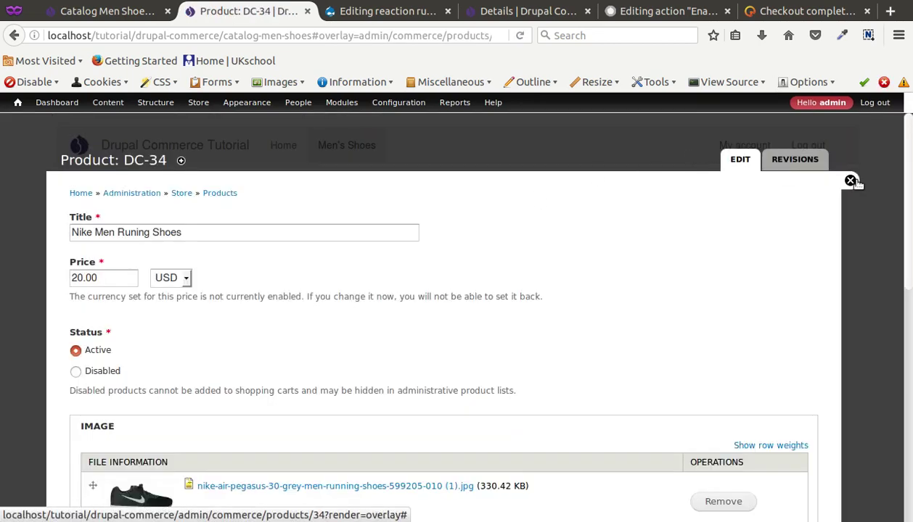
{"action": "left_click", "coordinate": [851, 181]}
{"action": "left_click", "coordinate": [338, 364]}
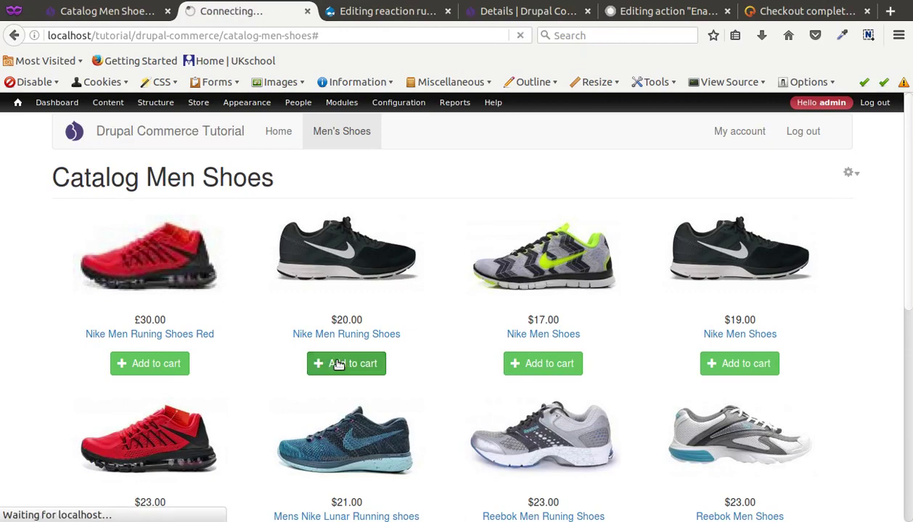
{"action": "scroll", "coordinate": [333, 354], "scroll_direction": "down", "scroll_amount": 2}
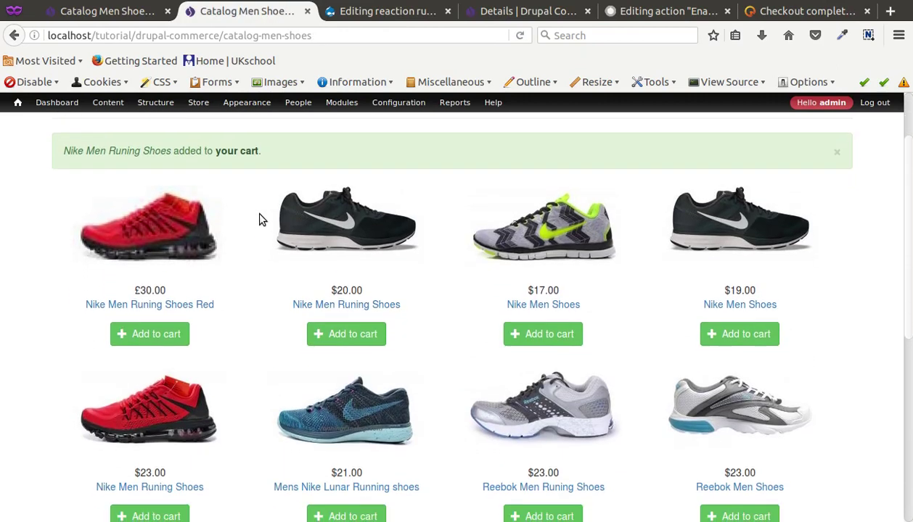
{"action": "left_click", "coordinate": [238, 151]}
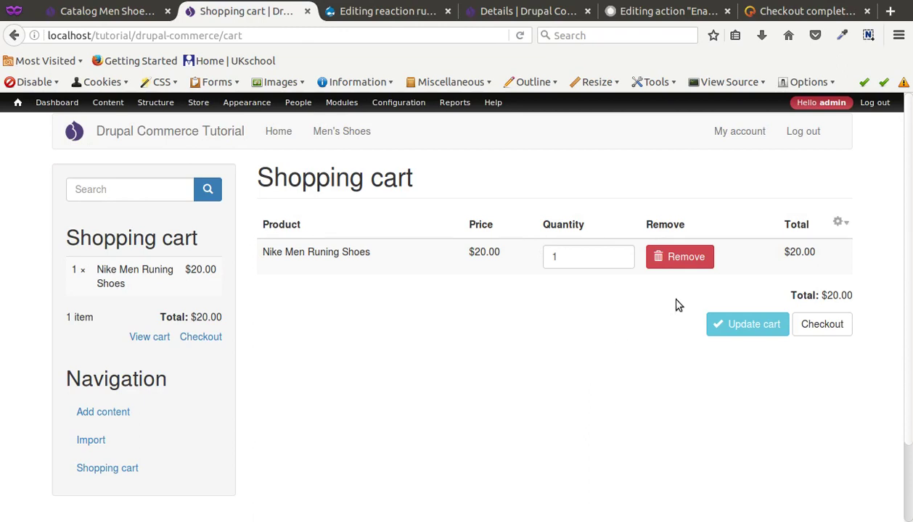
Start checkout and enter a test billing name, address and city
{"action": "left_click", "coordinate": [806, 326]}
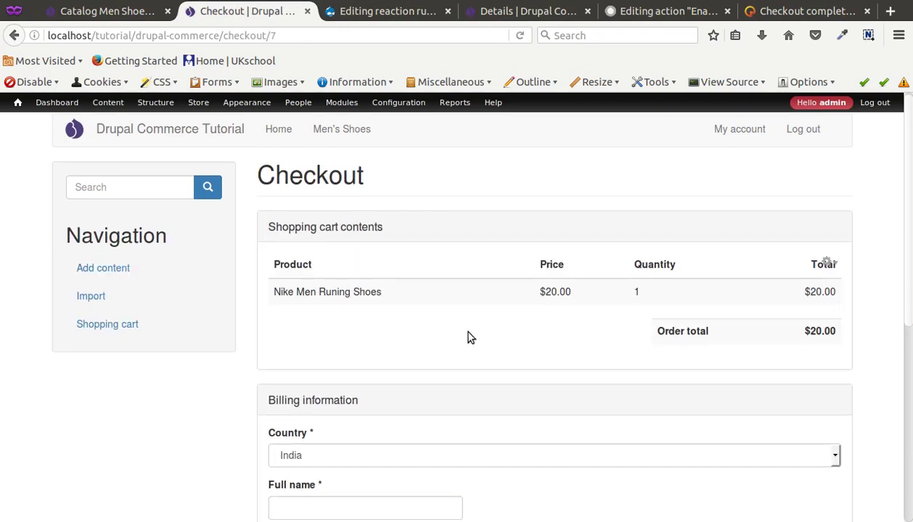
{"action": "scroll", "coordinate": [435, 338], "scroll_direction": "down", "scroll_amount": 5}
{"action": "left_click", "coordinate": [360, 312]}
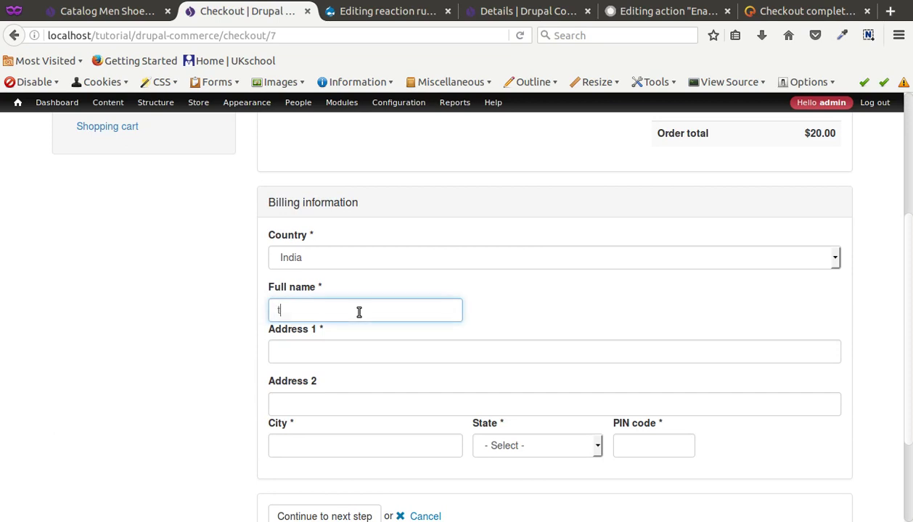
{"action": "type", "text": "tewt"}
{"action": "left_click", "coordinate": [309, 444]}
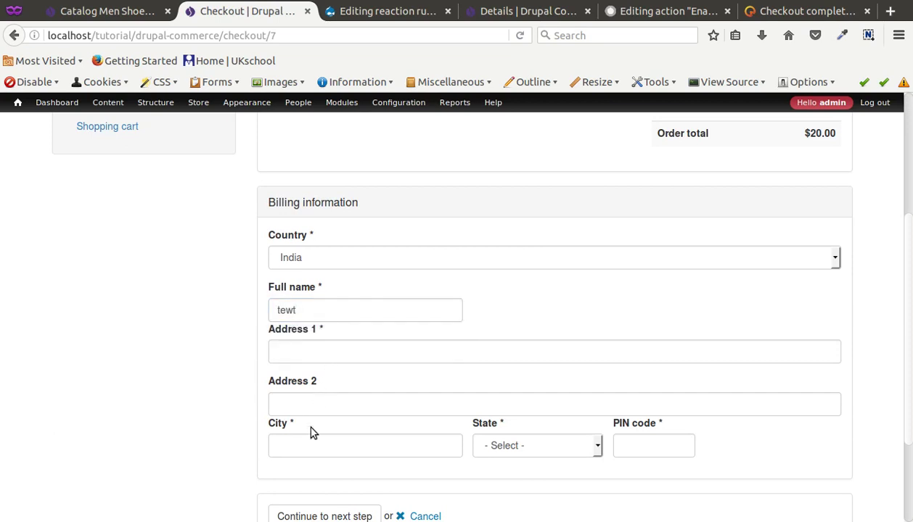
{"action": "type", "text": "test"}
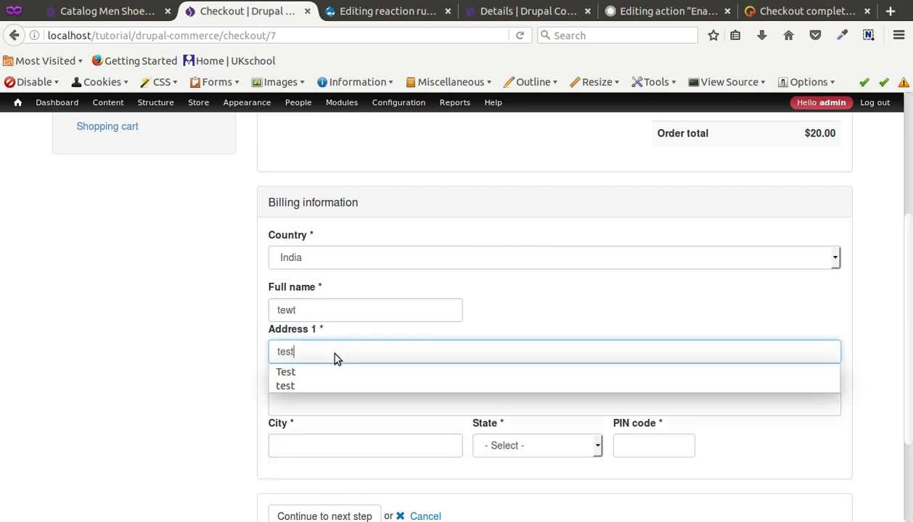
{"action": "left_click", "coordinate": [320, 428]}
{"action": "type", "text": "test"}
Choose Madhya Pradesh, enter a test PIN code, and continue to order review
{"action": "left_click", "coordinate": [508, 444]}
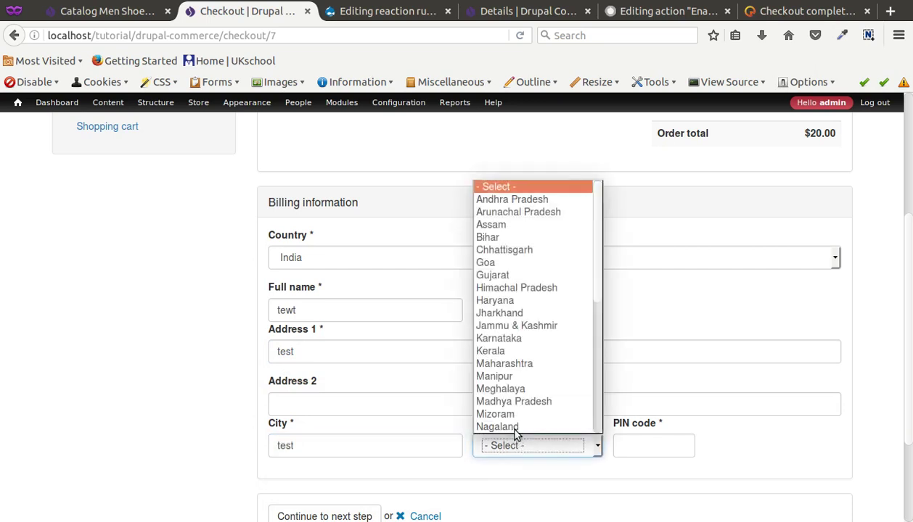
{"action": "left_click", "coordinate": [508, 399]}
{"action": "left_click", "coordinate": [621, 444]}
{"action": "type", "text": "3333333"}
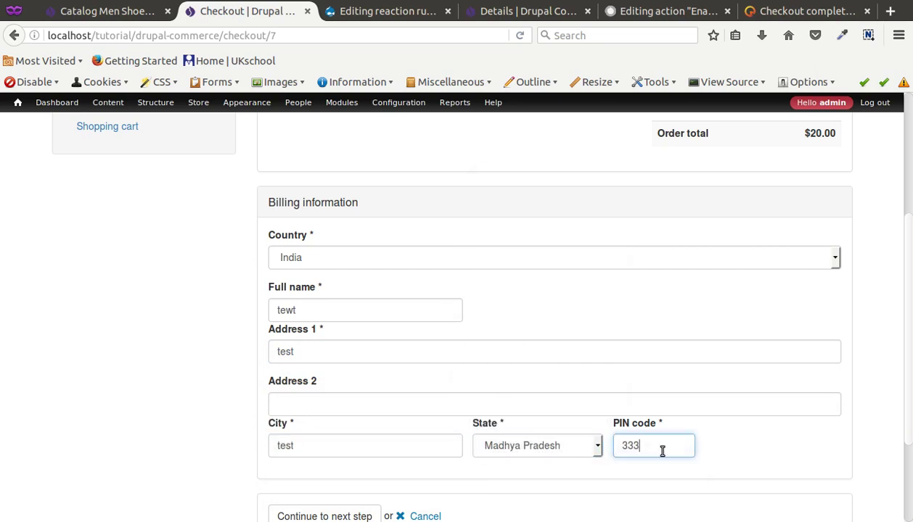
{"action": "scroll", "coordinate": [317, 426], "scroll_direction": "down", "scroll_amount": 3}
{"action": "left_click", "coordinate": [313, 391]}
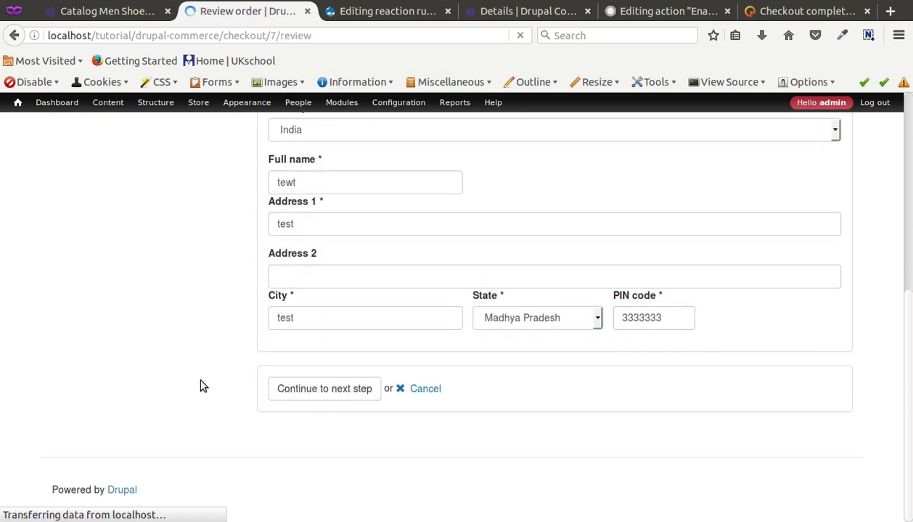
{"action": "scroll", "coordinate": [207, 385], "scroll_direction": "down", "scroll_amount": 3}
{"action": "scroll", "coordinate": [211, 384], "scroll_direction": "down", "scroll_amount": 5}
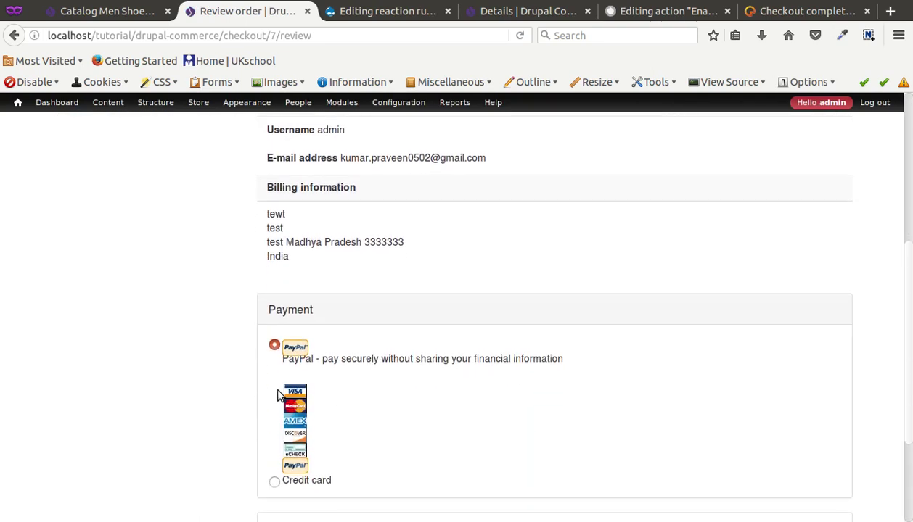
{"action": "left_click", "coordinate": [274, 335]}
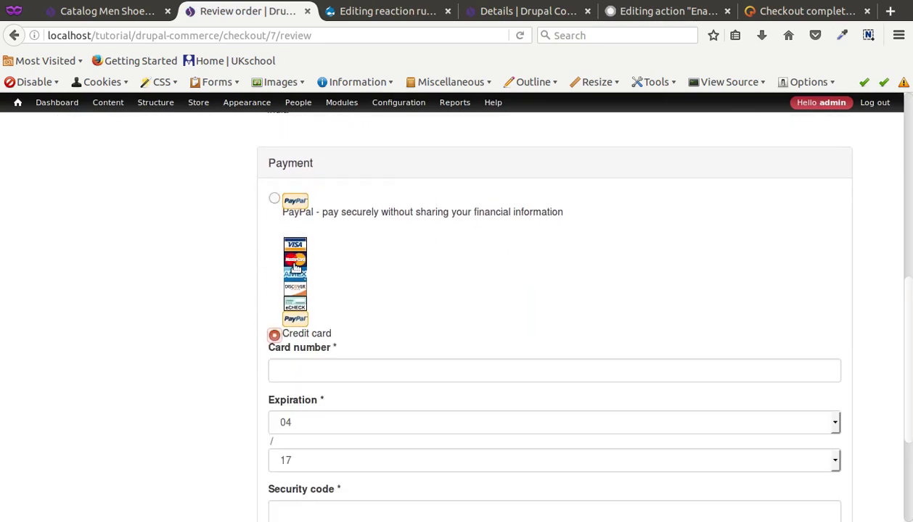
{"action": "left_click", "coordinate": [283, 202]}
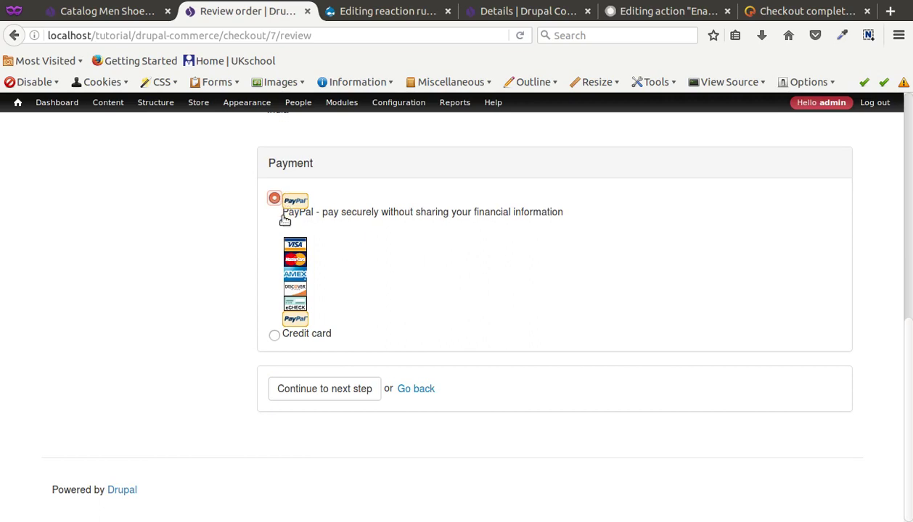
{"action": "left_click", "coordinate": [274, 335]}
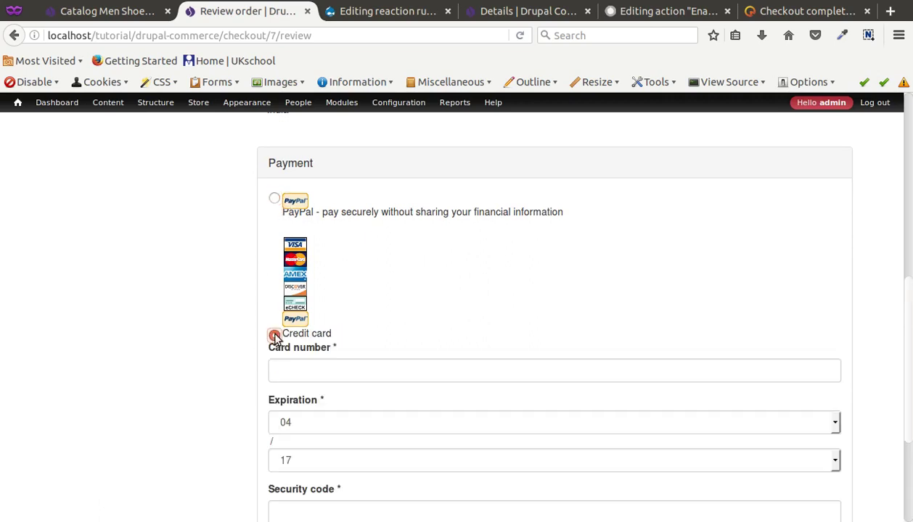
{"action": "left_click", "coordinate": [274, 199]}
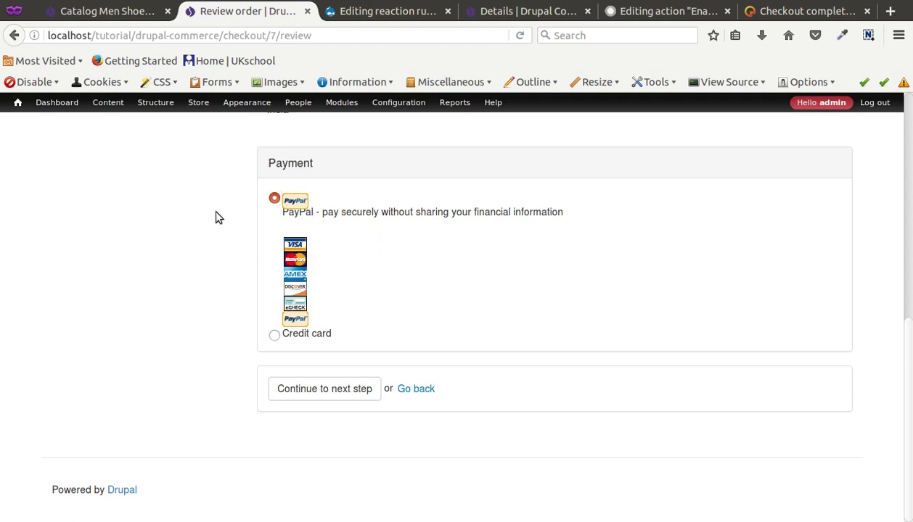
Submit the order to PayPal Sandbox, which returns a 500 Internal Server Error
{"action": "left_click", "coordinate": [306, 389]}
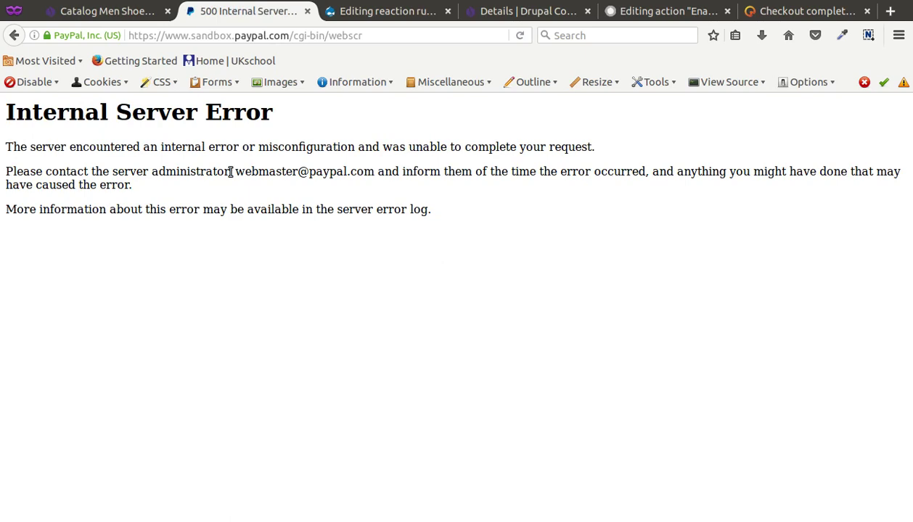
{"action": "left_click", "coordinate": [212, 37]}
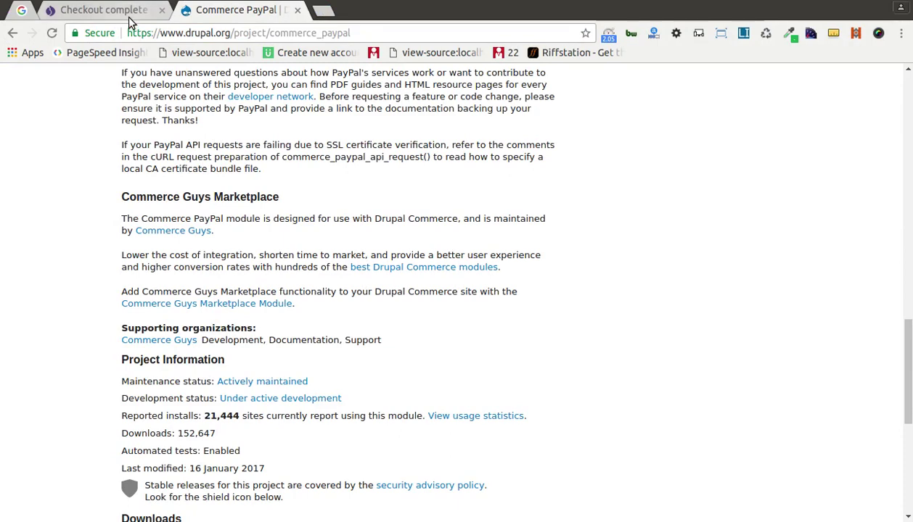
{"action": "left_click", "coordinate": [131, 14]}
Glance at the Commerce PayPal project page, then return to the Catalog Men Shoes page
{"action": "left_click", "coordinate": [218, 10]}
{"action": "scroll", "coordinate": [266, 201], "scroll_direction": "up", "scroll_amount": 3}
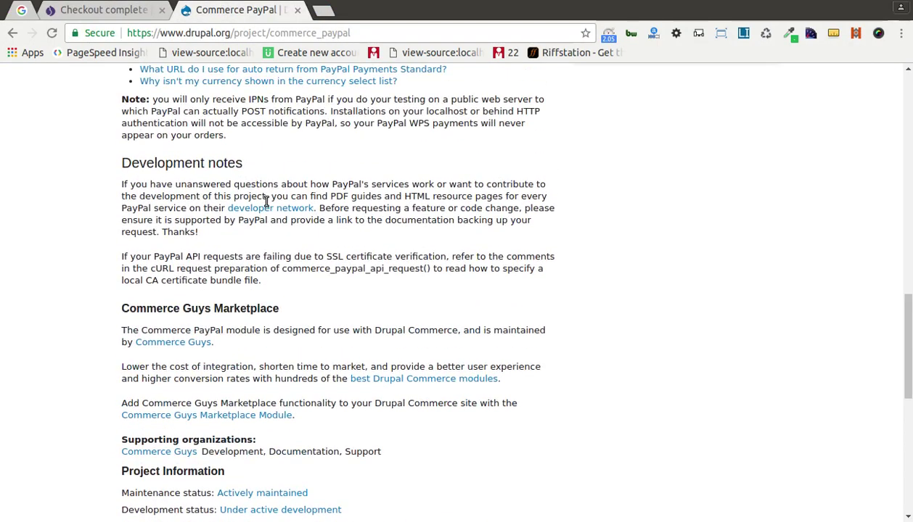
{"action": "key", "text": "alt+Tab"}
{"action": "left_click", "coordinate": [131, 15]}
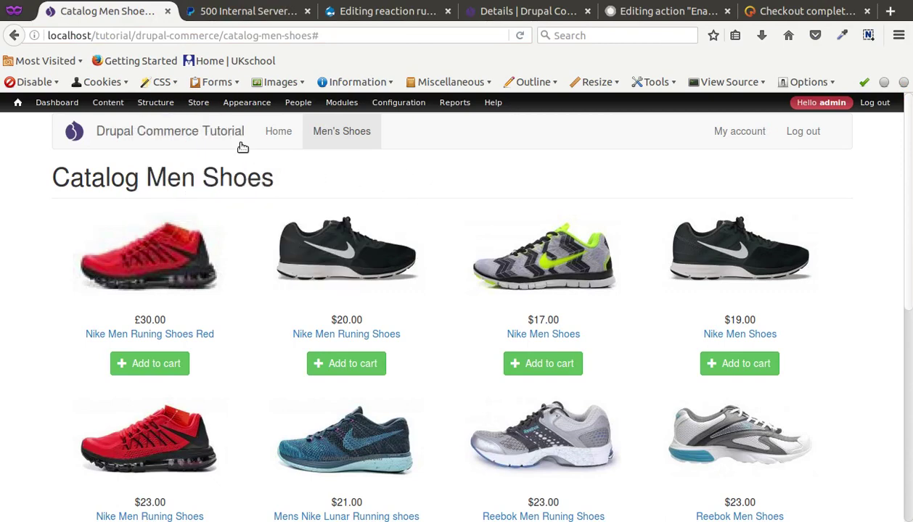
Open the PayPal WPS rule from Store > Configuration > Payment methods
{"action": "left_click", "coordinate": [240, 12]}
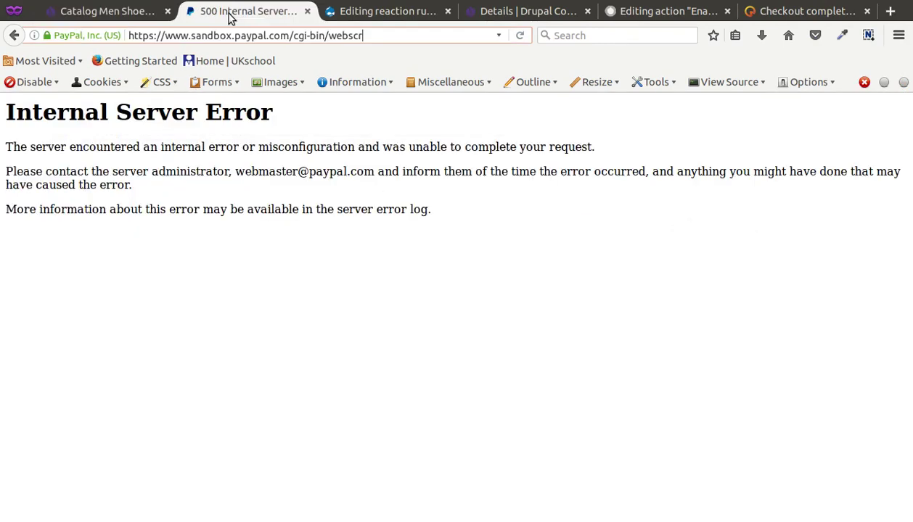
{"action": "left_click", "coordinate": [112, 20]}
{"action": "mouse_move", "coordinate": [199, 102]}
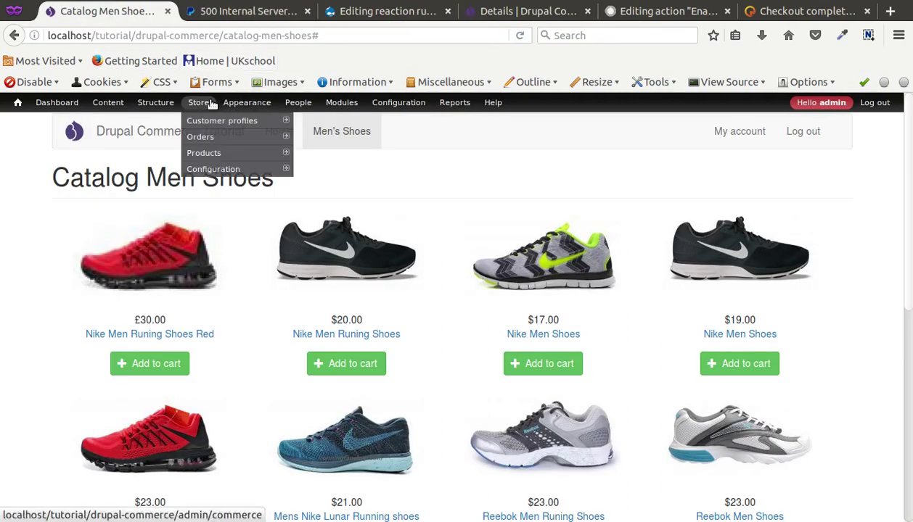
{"action": "mouse_move", "coordinate": [236, 160]}
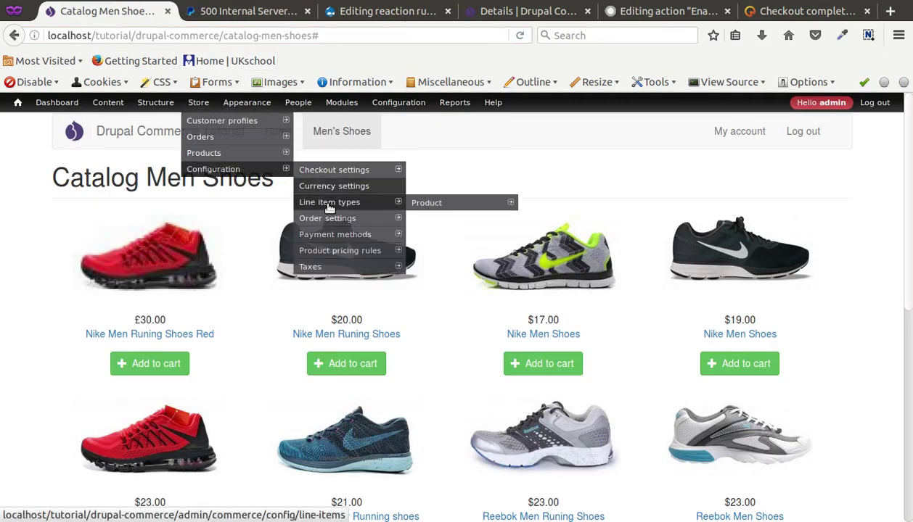
{"action": "left_click", "coordinate": [330, 237]}
{"action": "scroll", "coordinate": [588, 354], "scroll_direction": "down", "scroll_amount": 3}
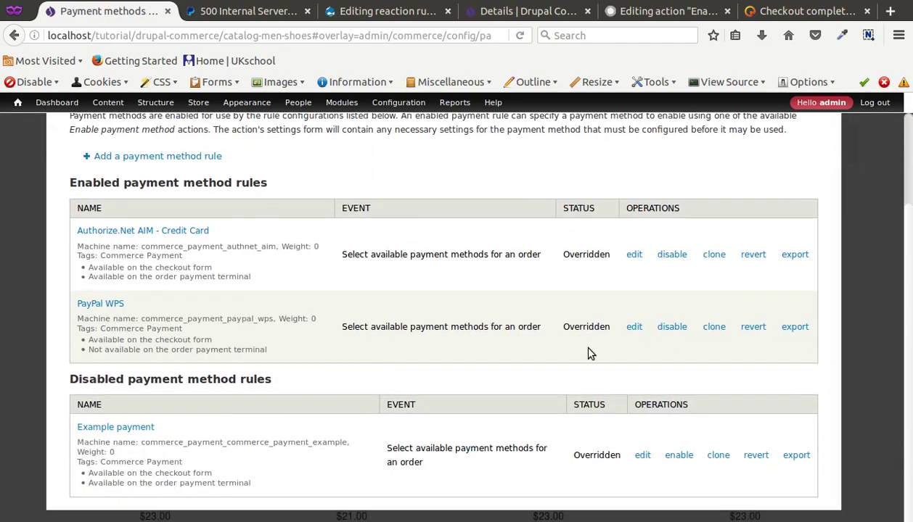
{"action": "left_click", "coordinate": [634, 328]}
Resave the Enable payment method action, keeping Sandbox server and Sale action
{"action": "scroll", "coordinate": [387, 328], "scroll_direction": "down", "scroll_amount": 3}
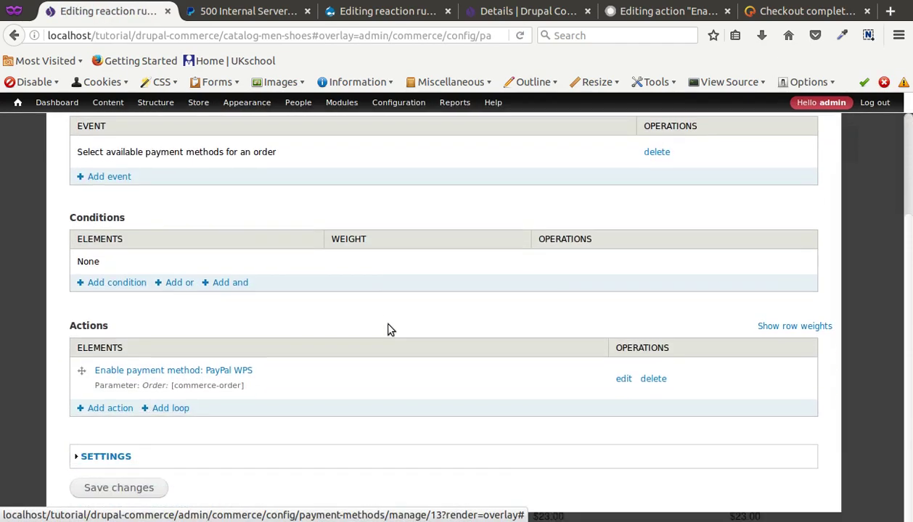
{"action": "left_click", "coordinate": [622, 376]}
{"action": "scroll", "coordinate": [337, 359], "scroll_direction": "down", "scroll_amount": 3}
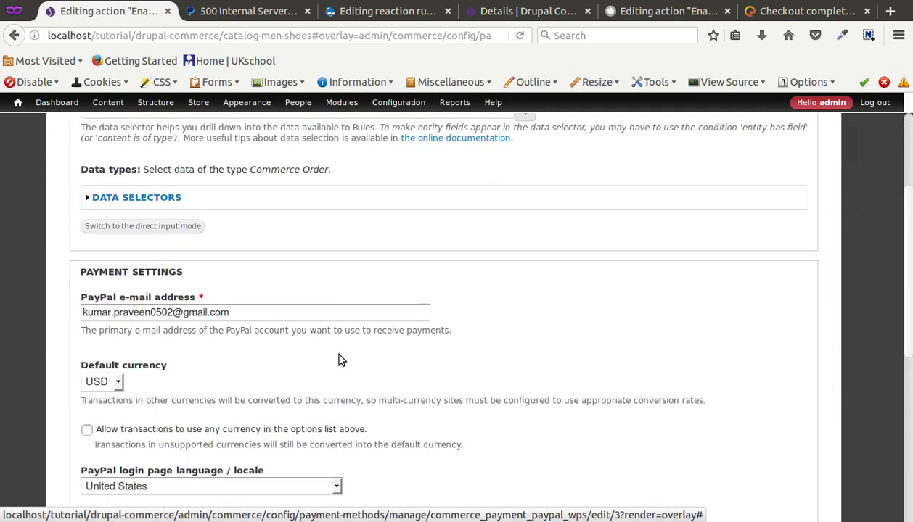
{"action": "scroll", "coordinate": [341, 359], "scroll_direction": "down", "scroll_amount": 8}
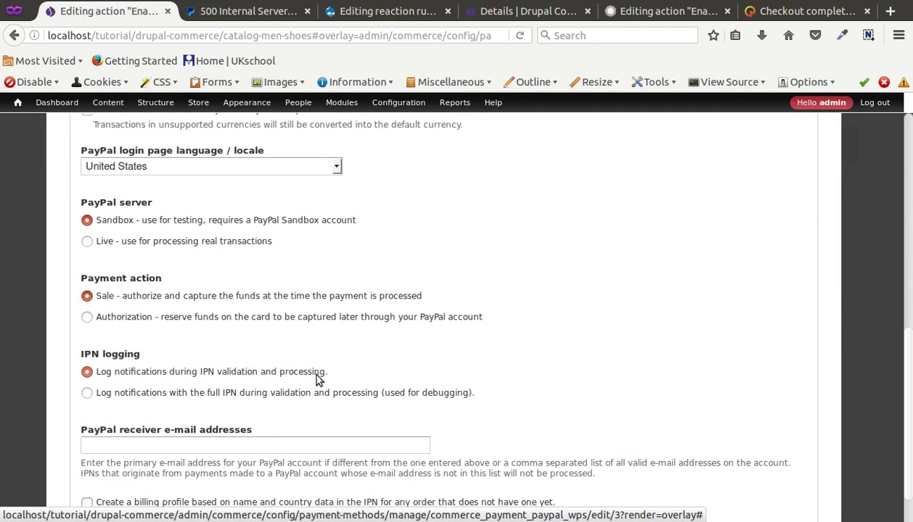
{"action": "left_click", "coordinate": [98, 485]}
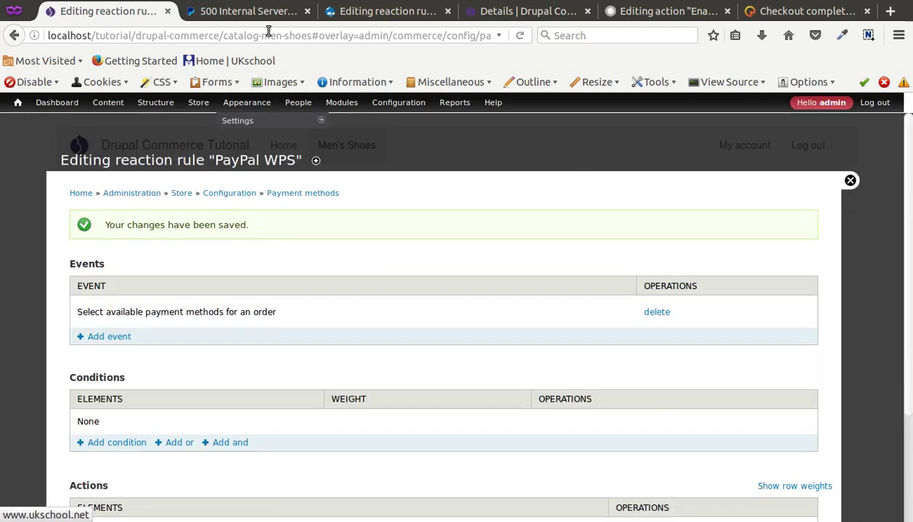
{"action": "left_click", "coordinate": [262, 12]}
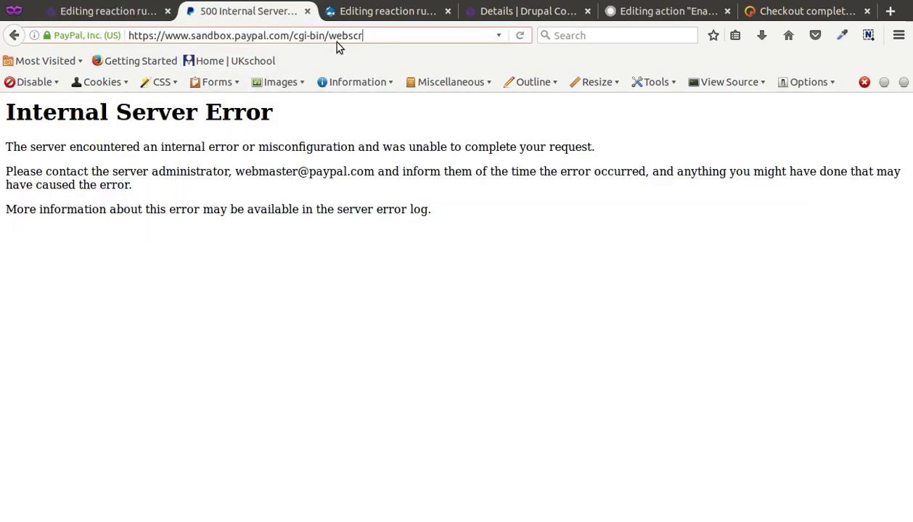
Return to the PayPal WPS rule editing tab and close its overlay to show Catalog Men Shoes
{"action": "key", "text": "alt+Tab"}
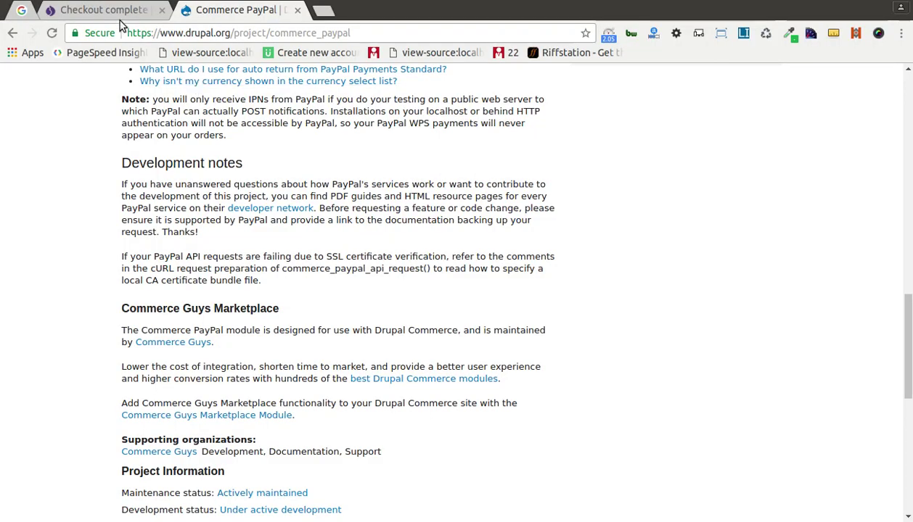
{"action": "left_click", "coordinate": [110, 11]}
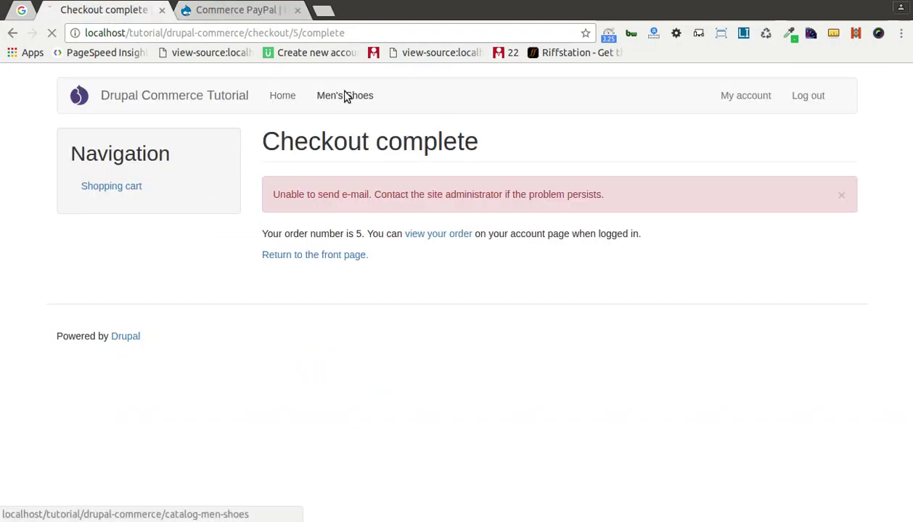
{"action": "left_click", "coordinate": [345, 95]}
{"action": "key", "text": "alt+Tab"}
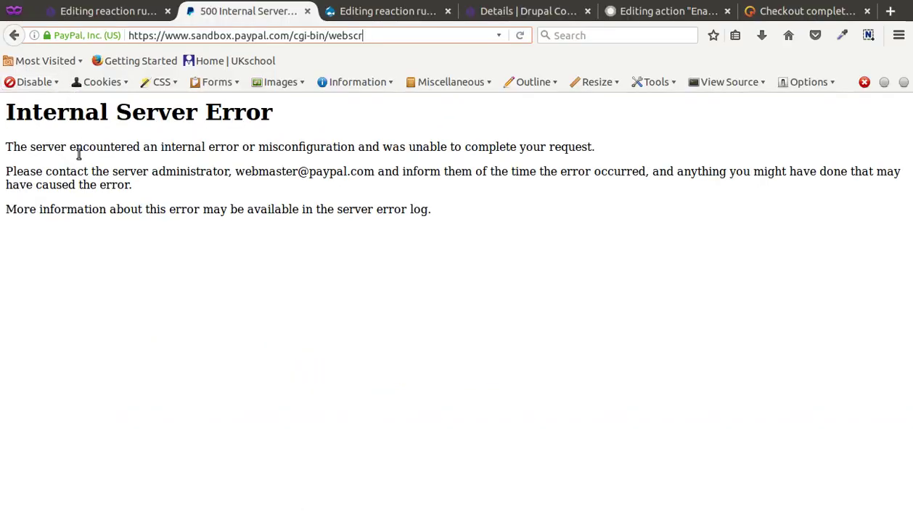
{"action": "left_click", "coordinate": [116, 15]}
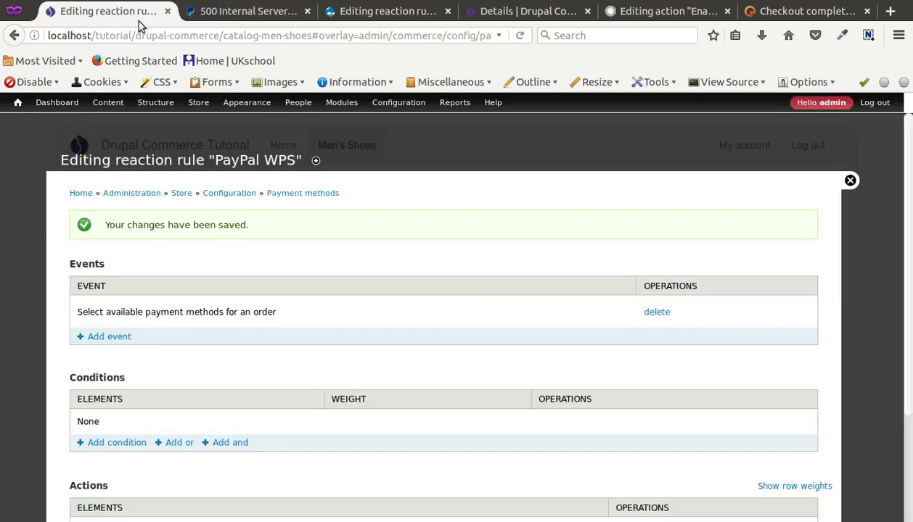
{"action": "left_click", "coordinate": [851, 180]}
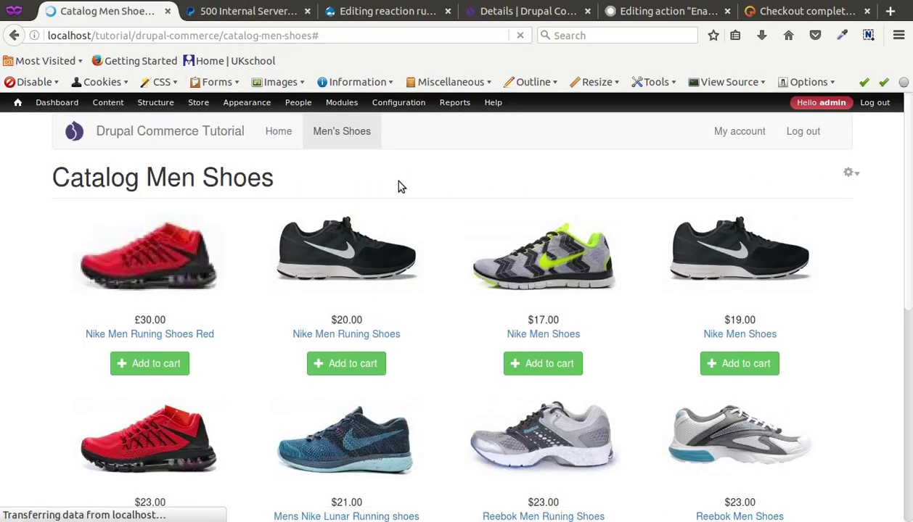
Open the copied Nike Men Shoes link in Chrome, add it to the cart, and view the cart
{"action": "right_click", "coordinate": [549, 338]}
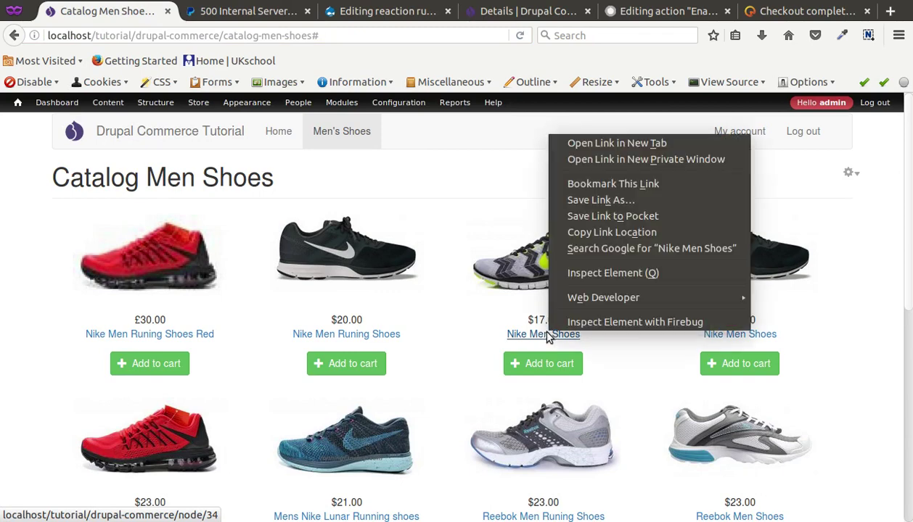
{"action": "left_click", "coordinate": [612, 233]}
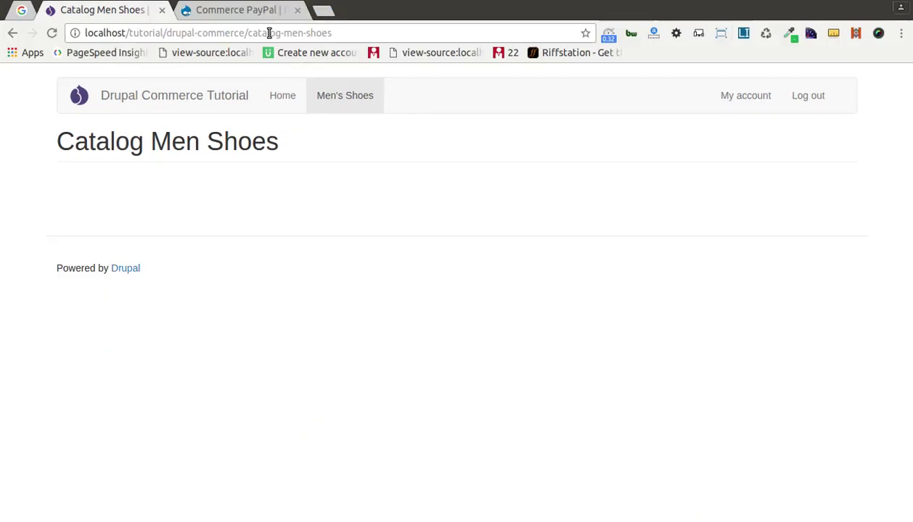
{"action": "left_click", "coordinate": [269, 32]}
{"action": "key", "text": "ctrl+v"}
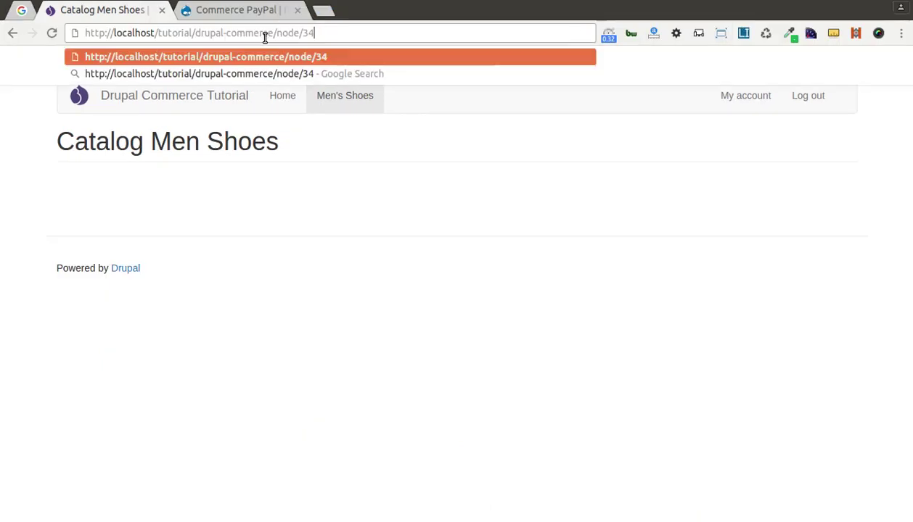
{"action": "key", "text": "Return"}
{"action": "scroll", "coordinate": [323, 267], "scroll_direction": "down", "scroll_amount": 1}
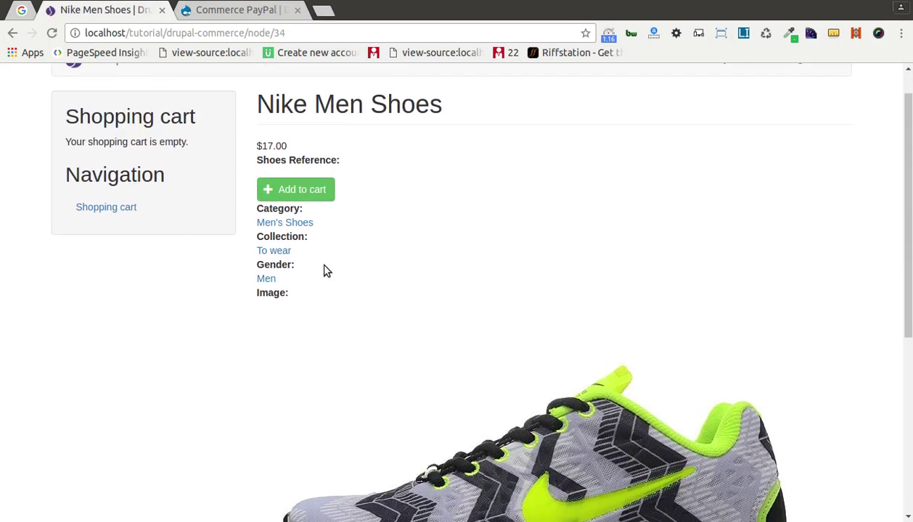
{"action": "left_click", "coordinate": [301, 196]}
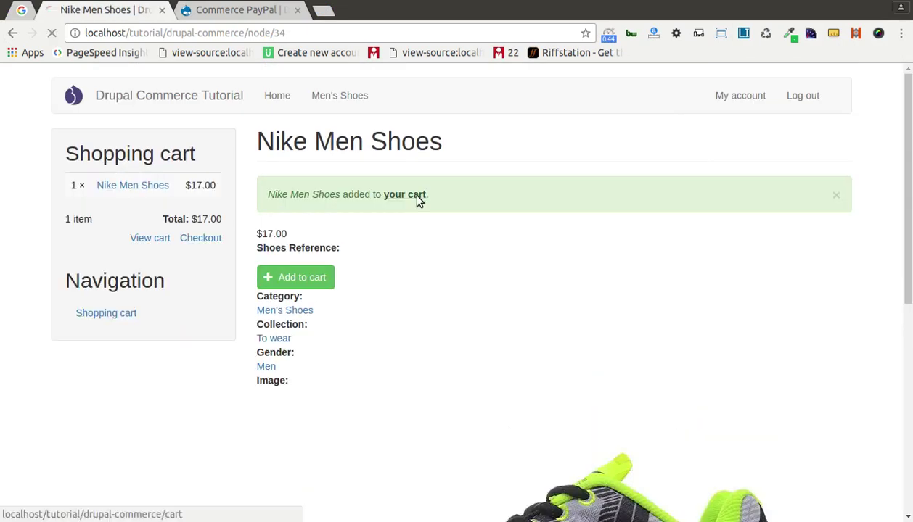
{"action": "left_click", "coordinate": [419, 197]}
Start checkout and enter a test billing name, address and city
{"action": "left_click", "coordinate": [806, 289]}
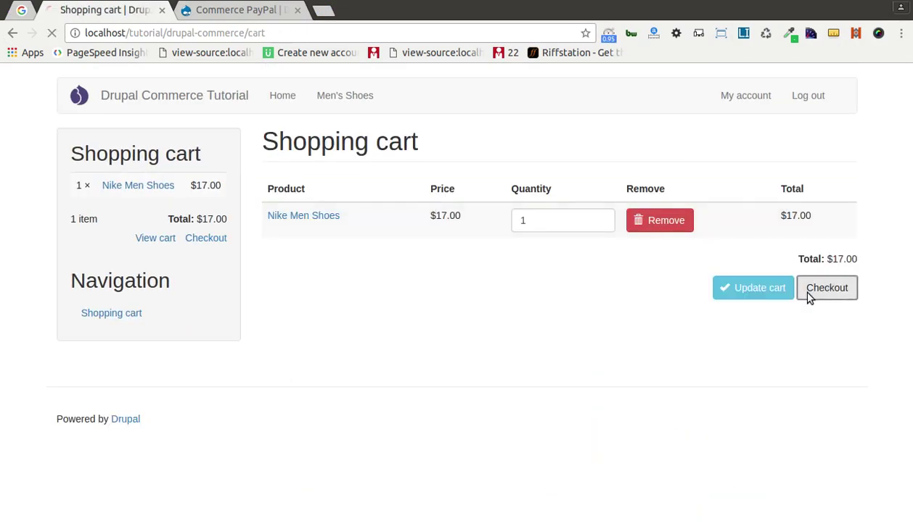
{"action": "scroll", "coordinate": [430, 313], "scroll_direction": "down", "scroll_amount": 2}
{"action": "scroll", "coordinate": [430, 313], "scroll_direction": "down", "scroll_amount": 1}
{"action": "left_click", "coordinate": [359, 248]}
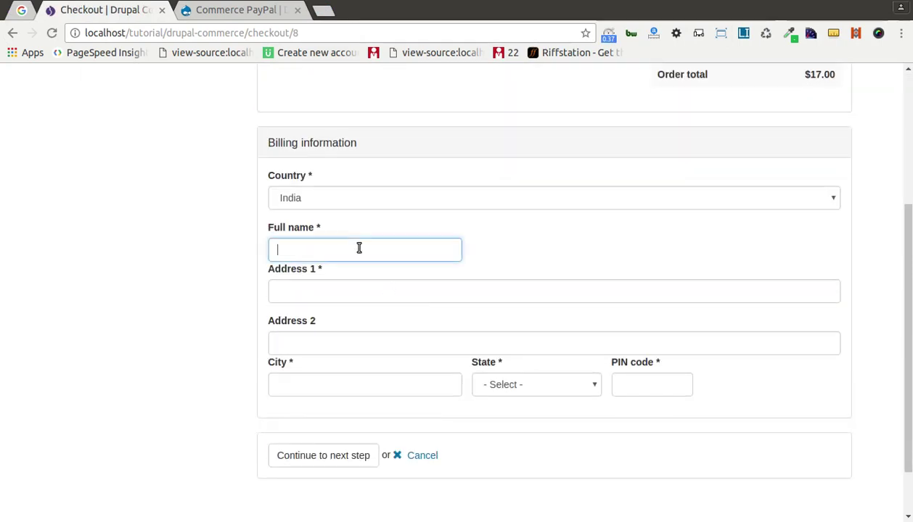
{"action": "type", "text": "tsert"}
{"action": "left_click", "coordinate": [316, 299]}
{"action": "type", "text": "tete"}
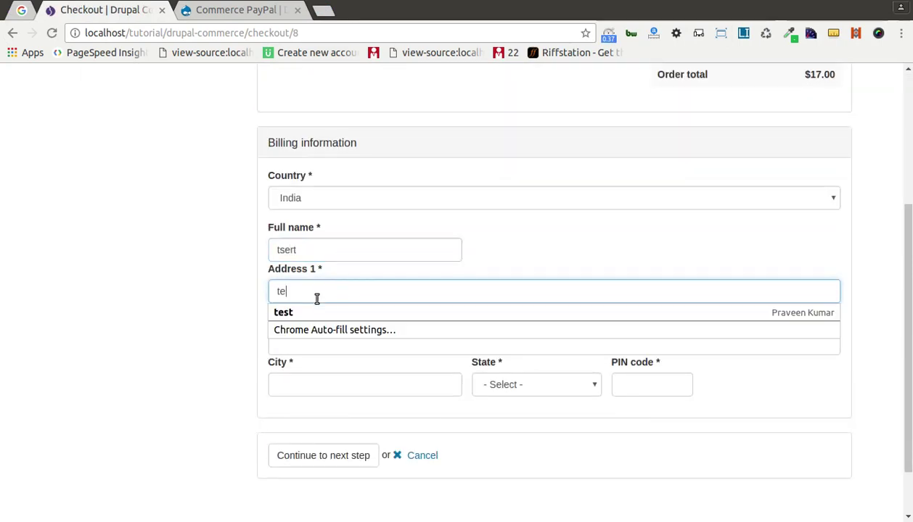
{"action": "left_click", "coordinate": [312, 378]}
{"action": "type", "text": "etet"}
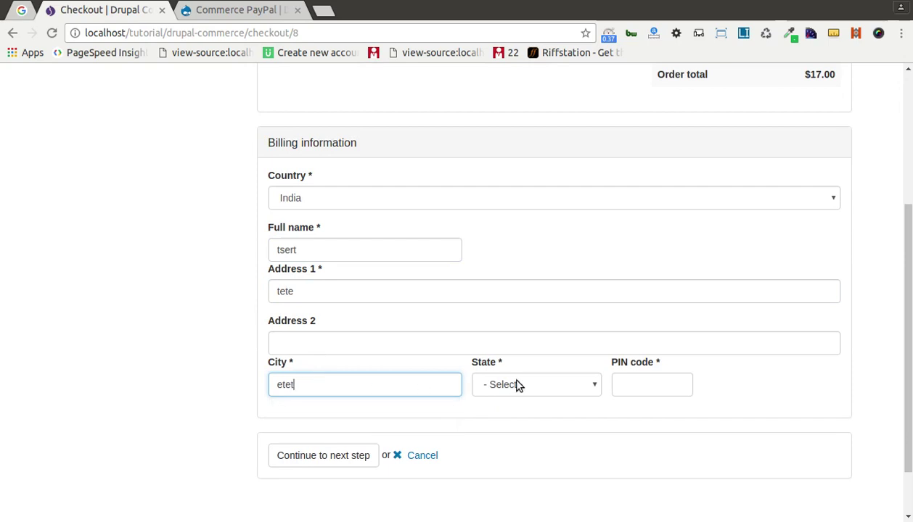
{"action": "type", "text": "4343434"}
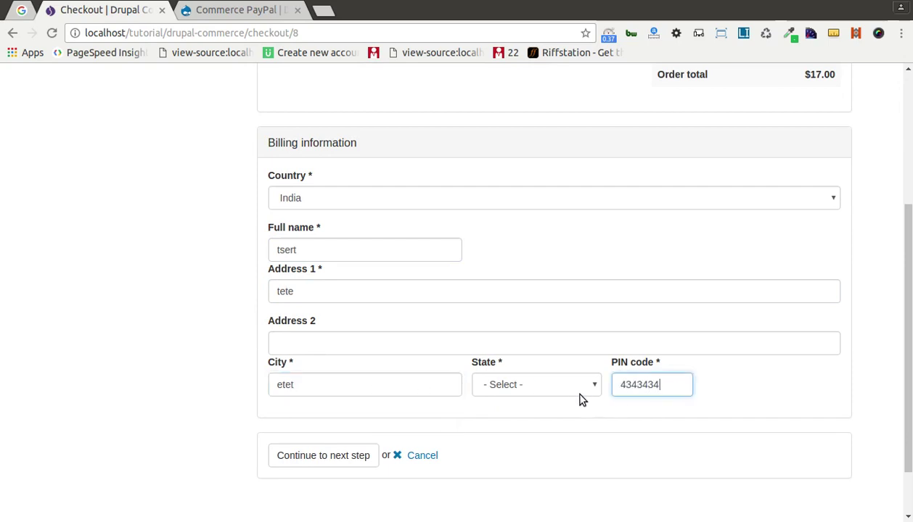
Choose Madhya Pradesh and continue through order review to PayPal
{"action": "left_click", "coordinate": [550, 390]}
{"action": "left_click", "coordinate": [508, 188]}
{"action": "left_click", "coordinate": [296, 457]}
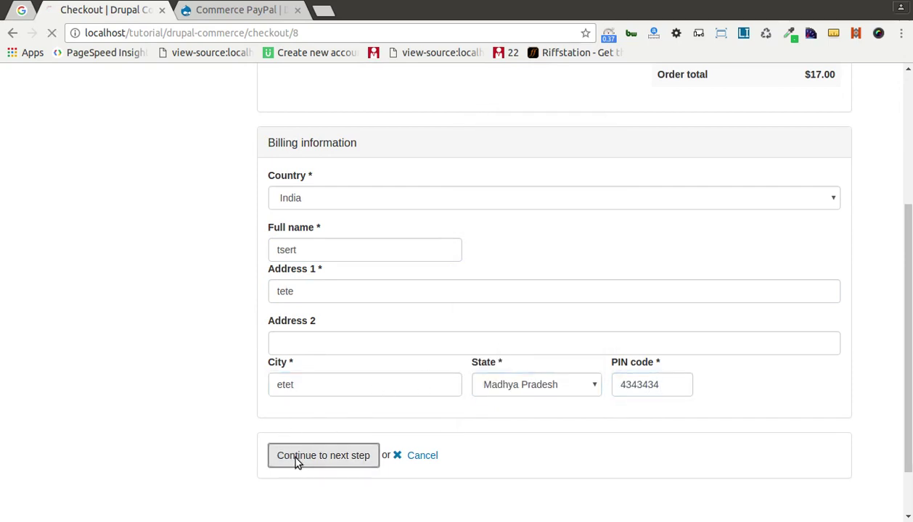
{"action": "scroll", "coordinate": [261, 358], "scroll_direction": "down", "scroll_amount": 5}
{"action": "left_click", "coordinate": [302, 408]}
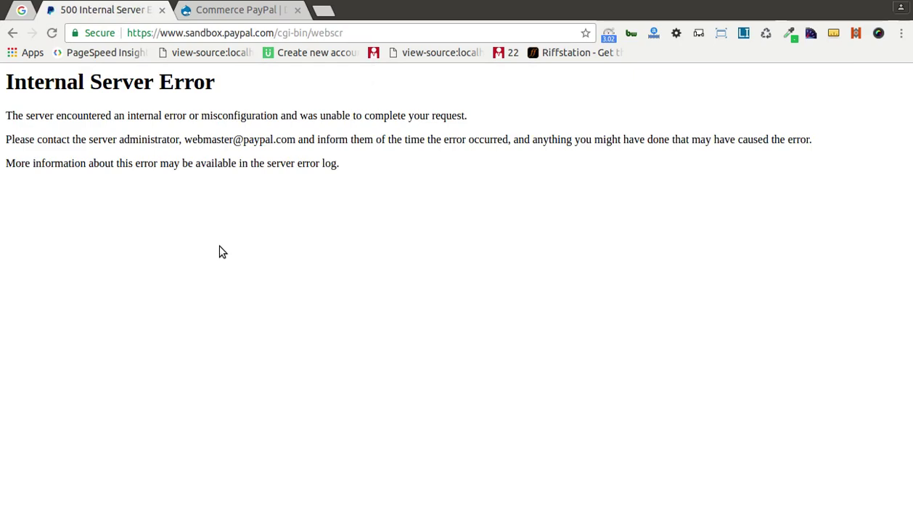
Reload the PayPal webscr error page, confirm form resubmission, then go back to the Catalog Men Shoes tab
{"action": "key", "text": "alt+Tab"}
{"action": "left_click", "coordinate": [259, 13]}
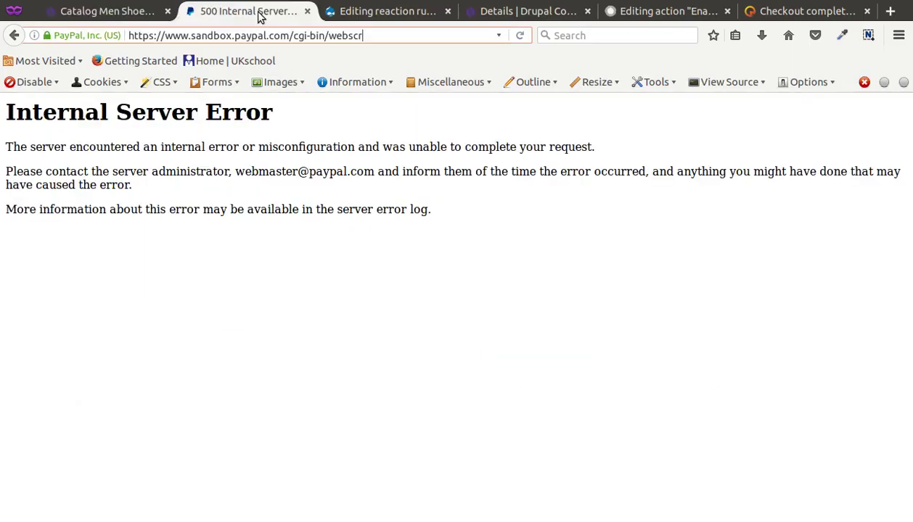
{"action": "key", "text": "alt+Tab"}
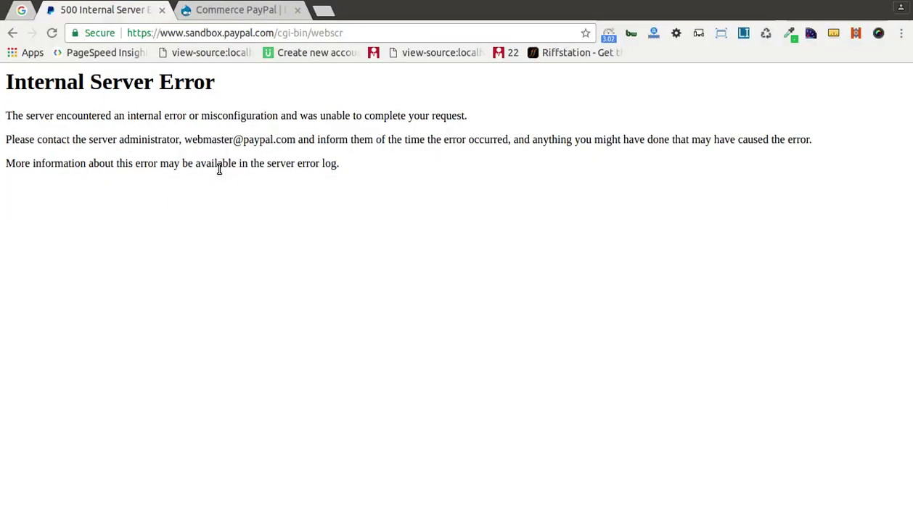
{"action": "left_click", "coordinate": [51, 33]}
{"action": "left_click", "coordinate": [551, 141]}
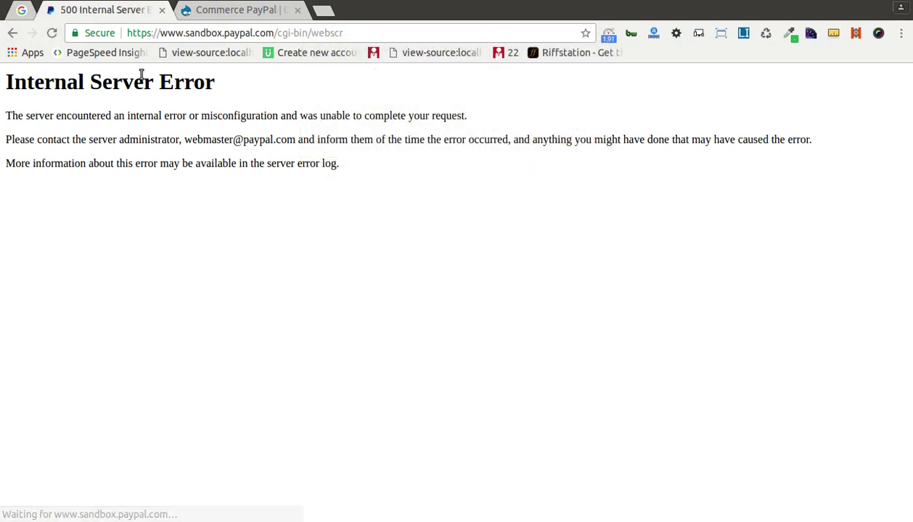
{"action": "key", "text": "alt+Tab"}
{"action": "left_click", "coordinate": [94, 11]}
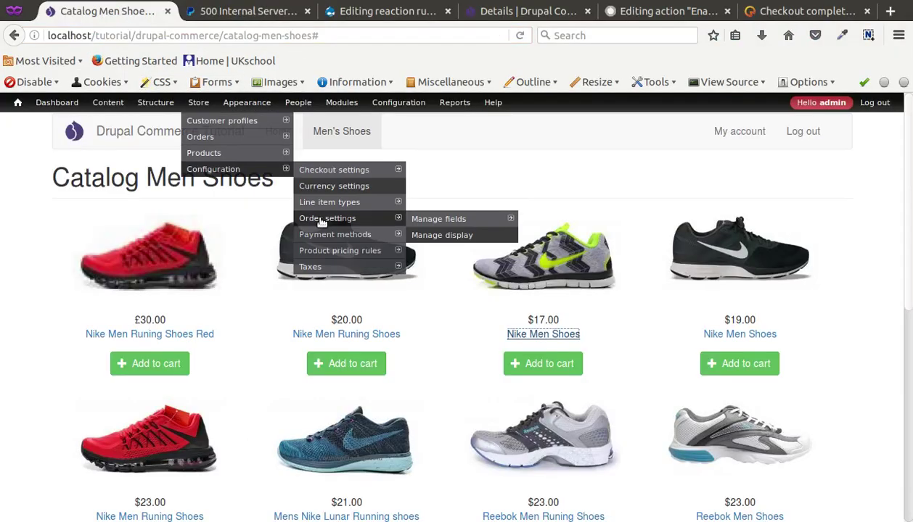
Add Nike Men Runing Shoes and the Red variant to the cart and start a £50.00 checkout
{"action": "left_click", "coordinate": [336, 363]}
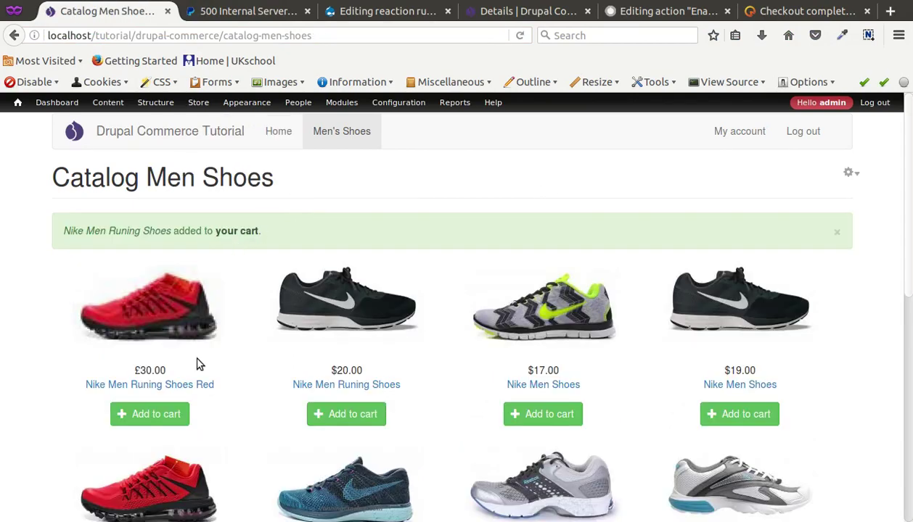
{"action": "left_click", "coordinate": [174, 411]}
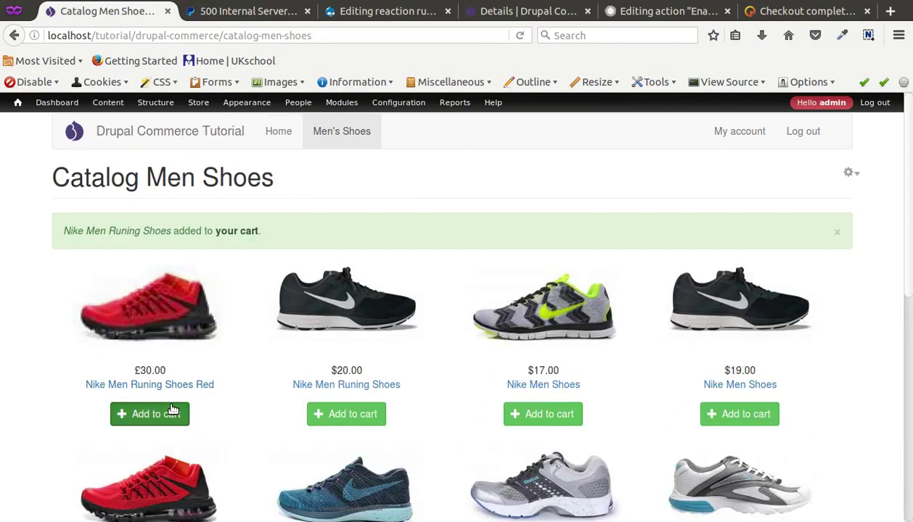
{"action": "left_click", "coordinate": [259, 230]}
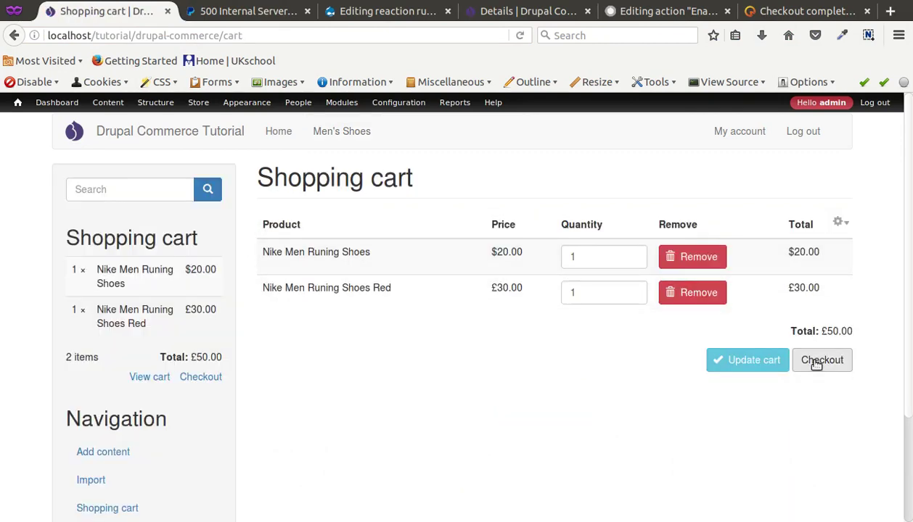
{"action": "left_click", "coordinate": [816, 364]}
Open Reports > Recent log messages in a new tab and view it
{"action": "scroll", "coordinate": [568, 362], "scroll_direction": "down", "scroll_amount": 5}
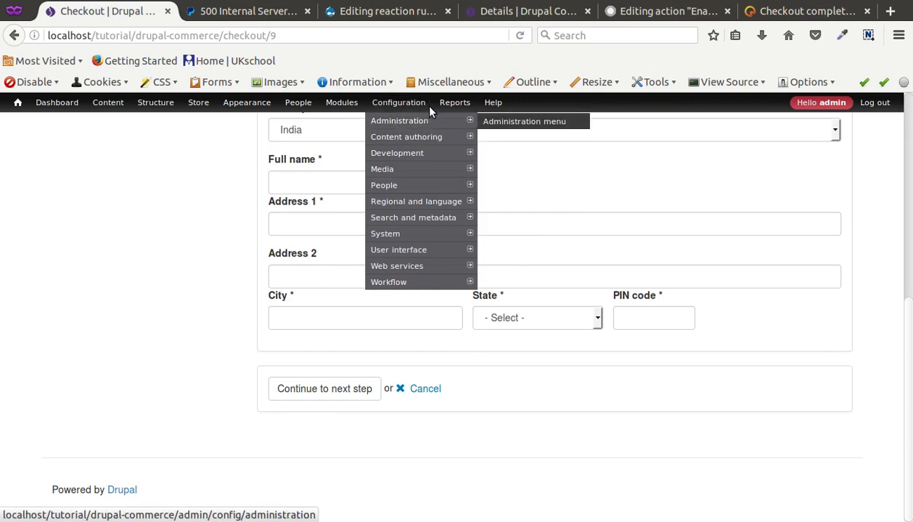
{"action": "mouse_move", "coordinate": [454, 102]}
{"action": "middle_click", "coordinate": [454, 137]}
{"action": "left_click", "coordinate": [232, 10]}
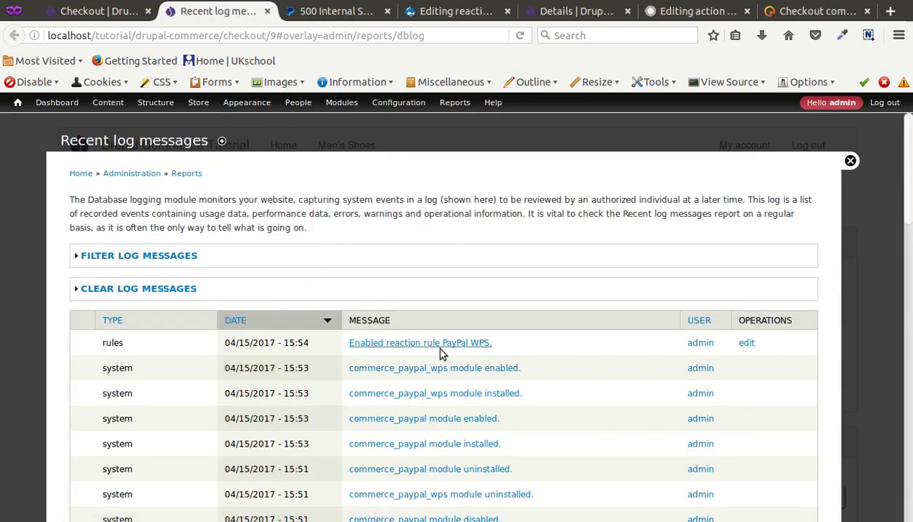
Return to the checkout billing form and click into the Full name field
{"action": "left_click", "coordinate": [127, 10]}
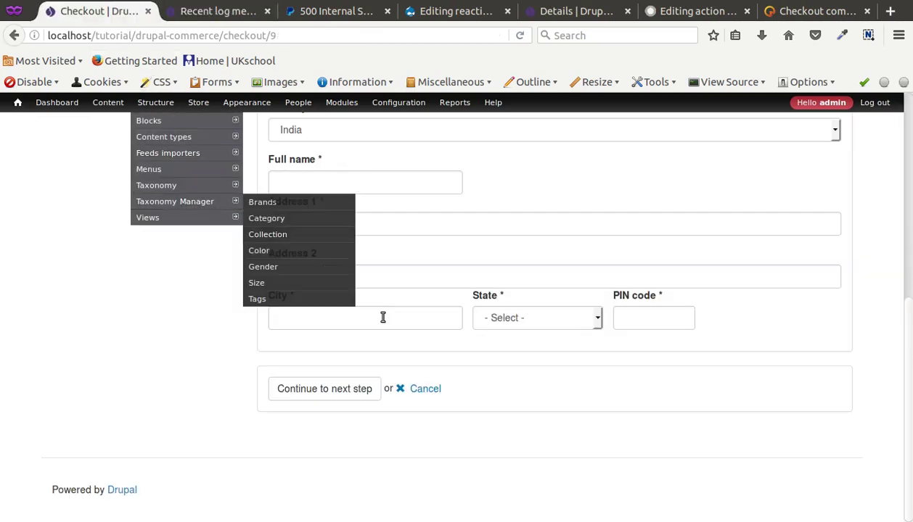
{"action": "scroll", "coordinate": [365, 280], "scroll_direction": "up", "scroll_amount": 3}
{"action": "left_click", "coordinate": [314, 337]}
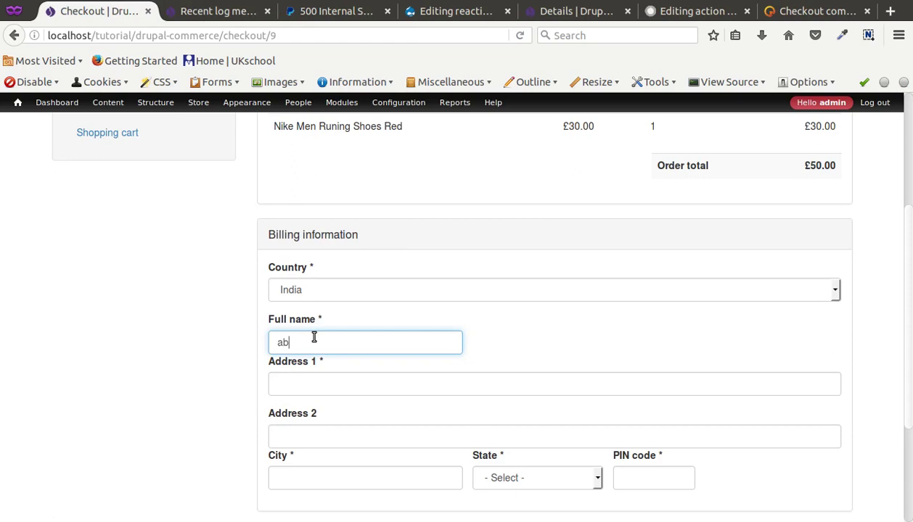
Fill the billing full name, Address 1, City and PIN code with abc and choose Meghalaya as state
{"action": "double_click", "coordinate": [312, 340]}
{"action": "key", "text": "ctrl+c"}
{"action": "left_click", "coordinate": [314, 385]}
{"action": "key", "text": "ctrl+v"}
{"action": "left_click", "coordinate": [314, 475]}
{"action": "key", "text": "ctrl+v"}
{"action": "left_click", "coordinate": [563, 484]}
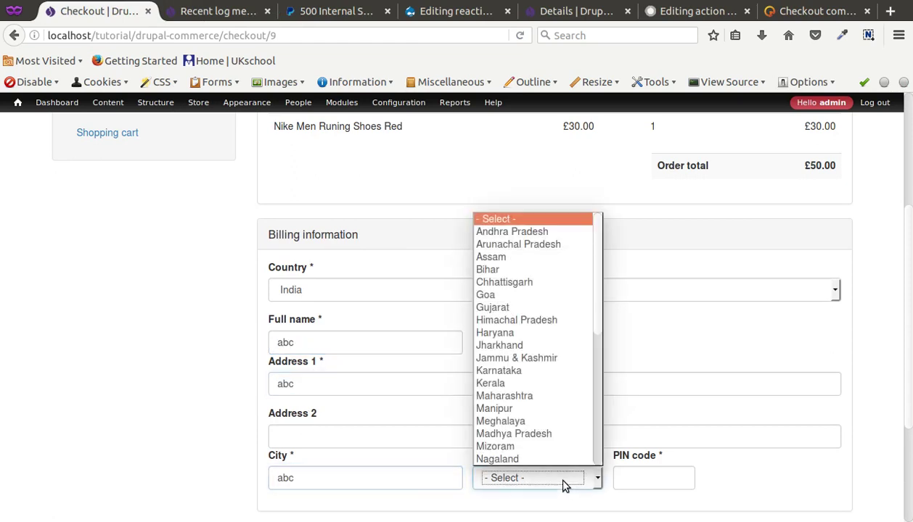
{"action": "left_click", "coordinate": [542, 423]}
{"action": "left_click", "coordinate": [637, 479]}
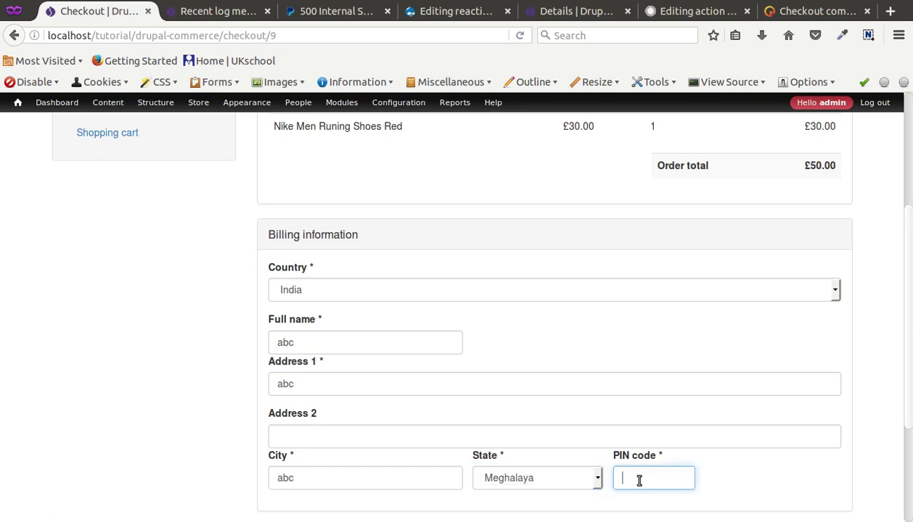
{"action": "key", "text": "ctrl+v"}
Continue past billing and review with PayPal, landing on PayPal's Internal Server Error page
{"action": "scroll", "coordinate": [530, 420], "scroll_direction": "down", "scroll_amount": 4}
{"action": "left_click", "coordinate": [335, 396]}
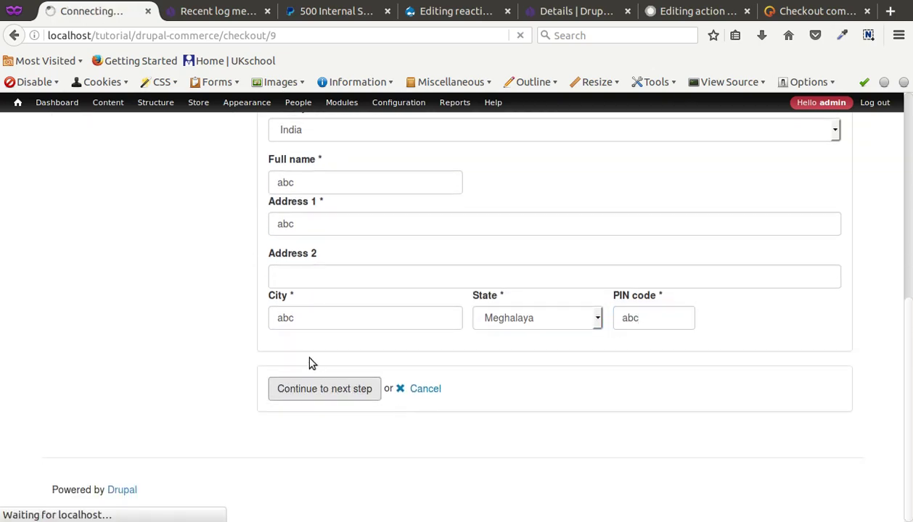
{"action": "scroll", "coordinate": [244, 343], "scroll_direction": "down", "scroll_amount": 5}
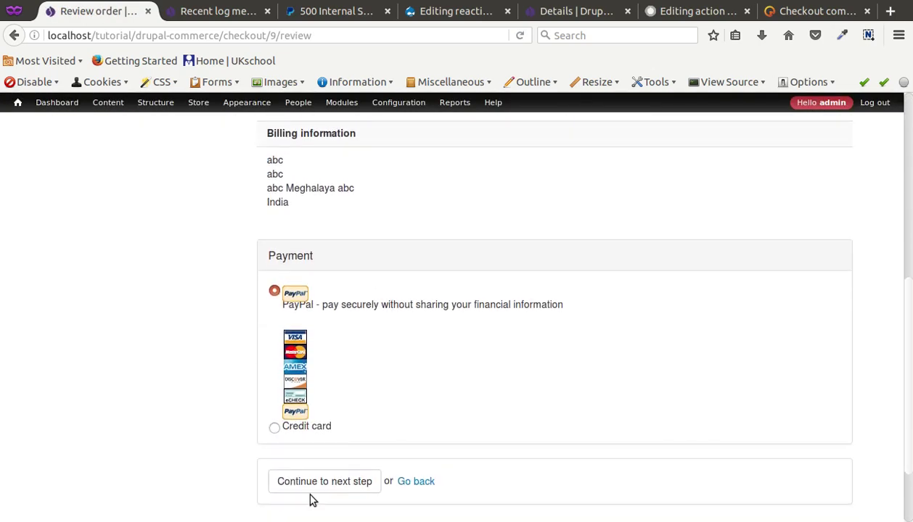
{"action": "left_click", "coordinate": [315, 491]}
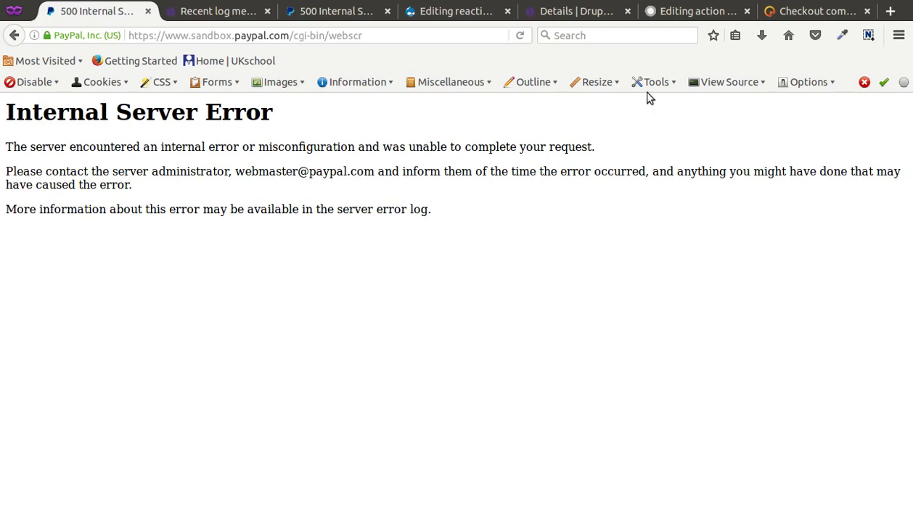
{"action": "left_click", "coordinate": [760, 1]}
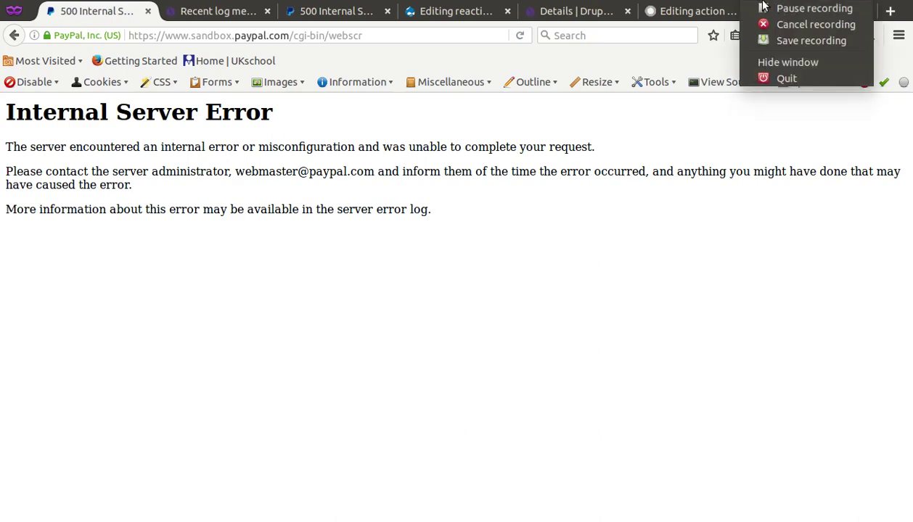
Add the $19 Nike Men Shoes to the cart and start checkout
{"action": "left_click", "coordinate": [813, 8]}
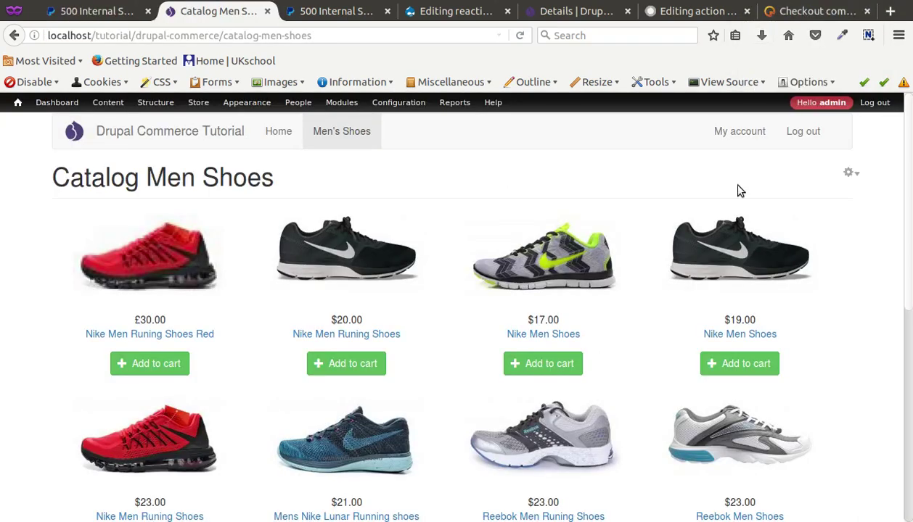
{"action": "left_click", "coordinate": [731, 353]}
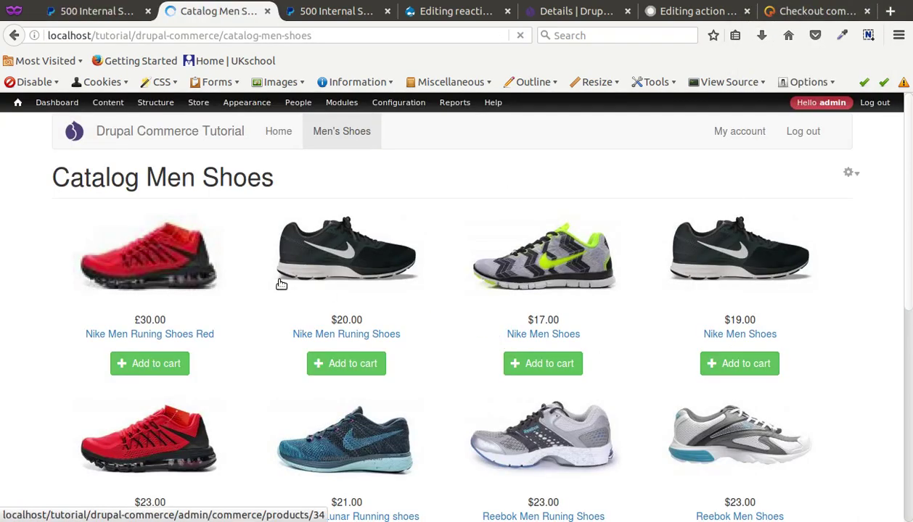
{"action": "scroll", "coordinate": [281, 365], "scroll_direction": "down", "scroll_amount": 1}
{"action": "left_click", "coordinate": [202, 193]}
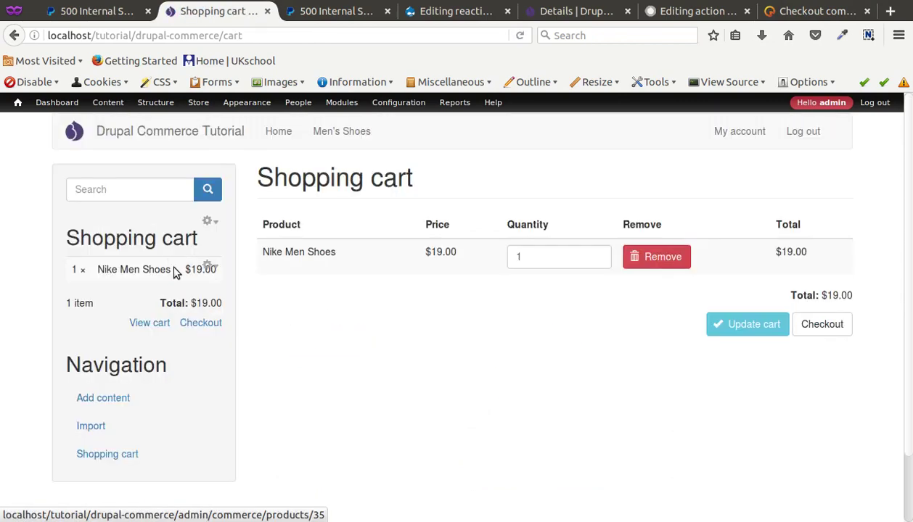
{"action": "scroll", "coordinate": [279, 279], "scroll_direction": "down", "scroll_amount": 1}
{"action": "left_click", "coordinate": [801, 254]}
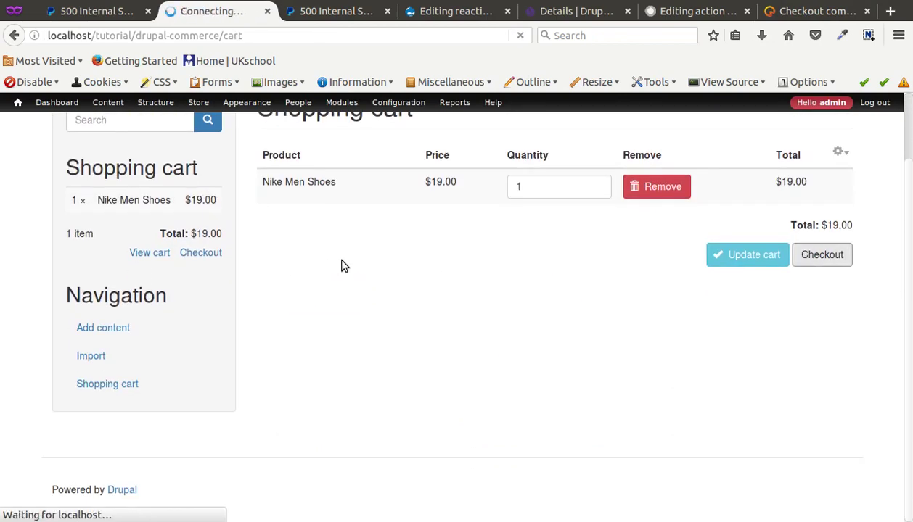
Fill the billing full name, first address line and City from autocomplete suggestions
{"action": "scroll", "coordinate": [343, 292], "scroll_direction": "down", "scroll_amount": 4}
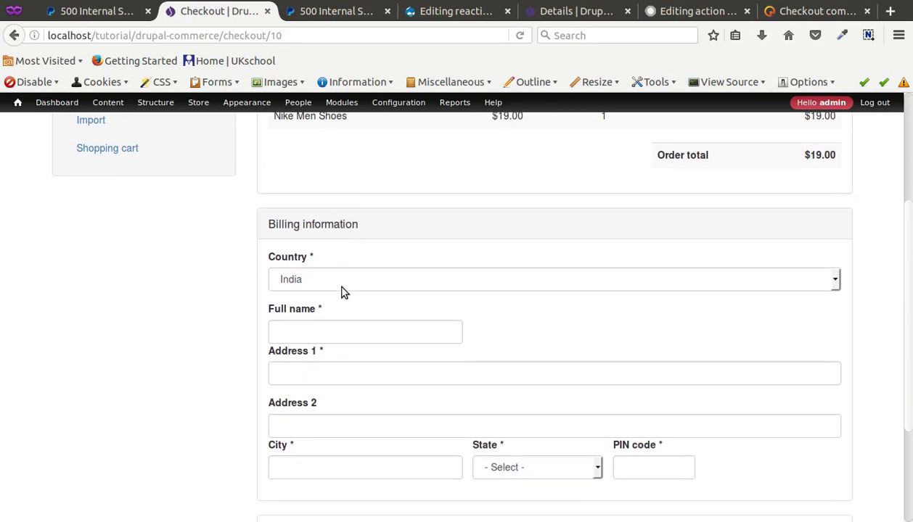
{"action": "scroll", "coordinate": [343, 292], "scroll_direction": "down", "scroll_amount": 1}
{"action": "left_click", "coordinate": [294, 312]}
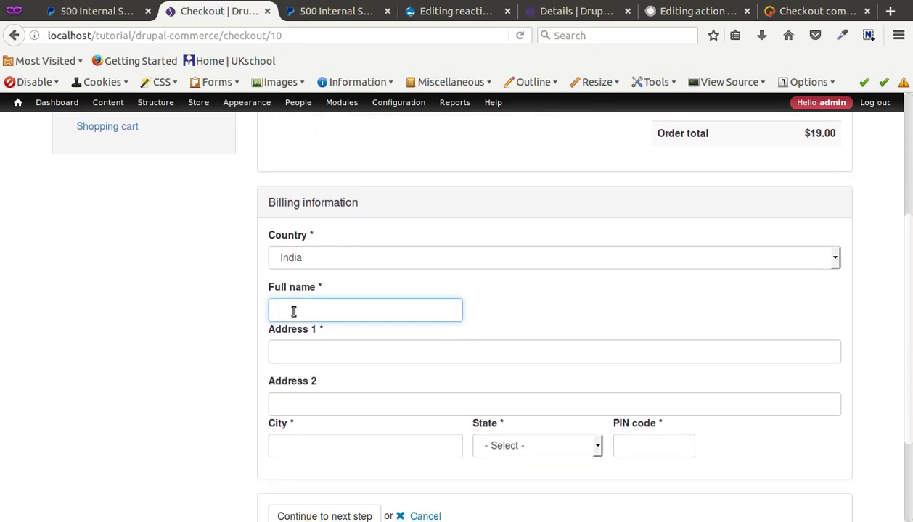
{"action": "type", "text": "t"}
{"action": "left_click", "coordinate": [294, 328]}
{"action": "left_click", "coordinate": [295, 357]}
{"action": "left_click", "coordinate": [303, 373]}
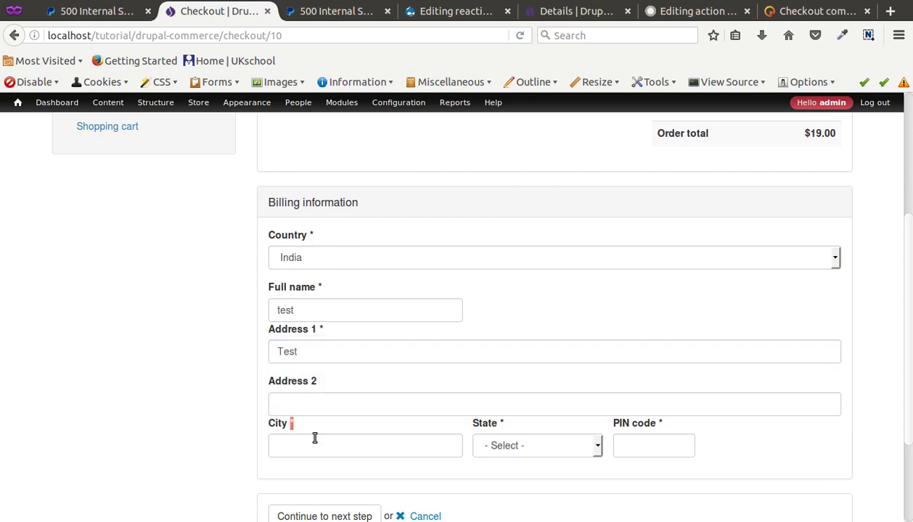
{"action": "left_click", "coordinate": [312, 444]}
{"action": "left_click", "coordinate": [315, 465]}
Choose Kerala as state, fill the PIN code from a suggestion, and continue to Review order
{"action": "scroll", "coordinate": [373, 416], "scroll_direction": "down", "scroll_amount": 3}
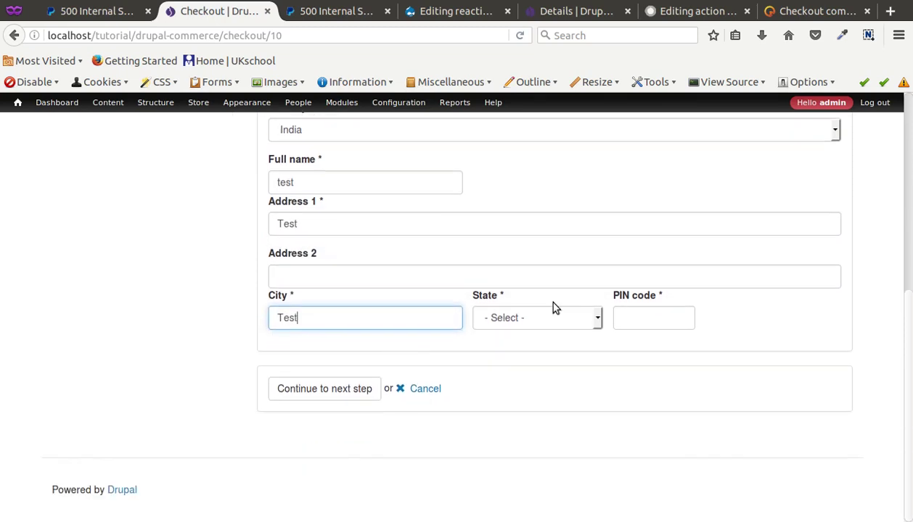
{"action": "left_click", "coordinate": [524, 319]}
{"action": "left_click", "coordinate": [515, 275]}
{"action": "left_click", "coordinate": [618, 315]}
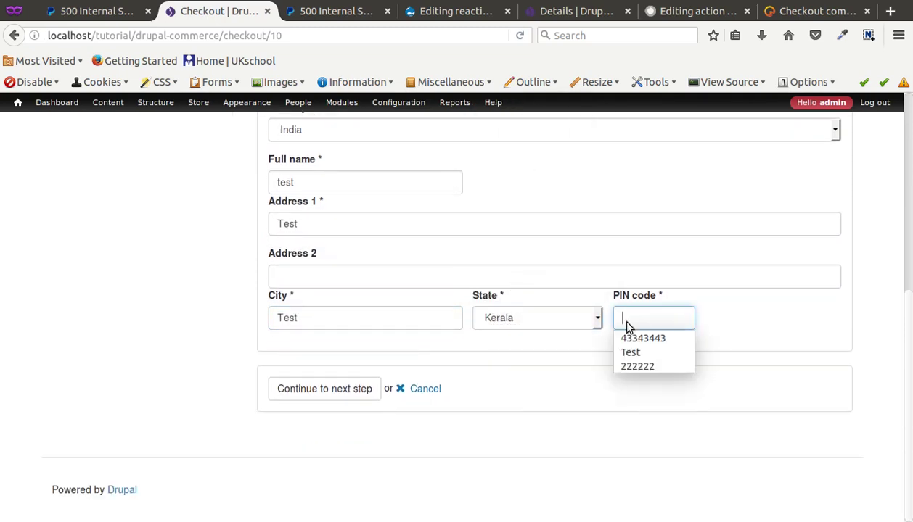
{"action": "left_click", "coordinate": [629, 337]}
{"action": "left_click", "coordinate": [324, 389]}
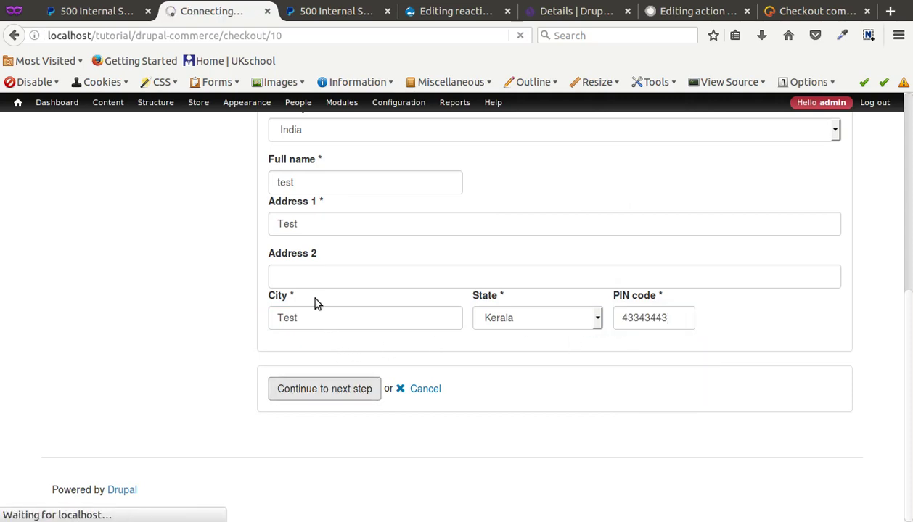
{"action": "scroll", "coordinate": [289, 343], "scroll_direction": "down", "scroll_amount": 5}
{"action": "scroll", "coordinate": [294, 347], "scroll_direction": "down", "scroll_amount": 2}
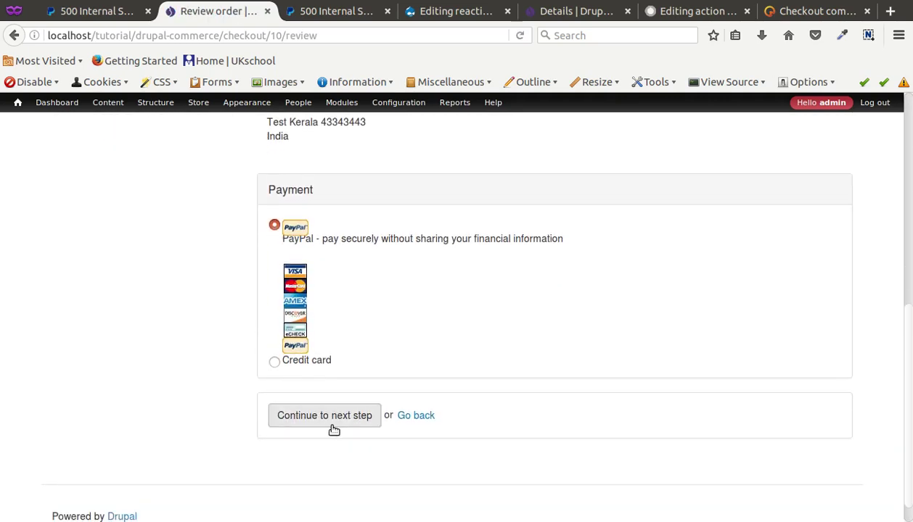
Continue from the review page to PayPal Sandbox's login page for the $19.00 USD payment
{"action": "left_click", "coordinate": [330, 423]}
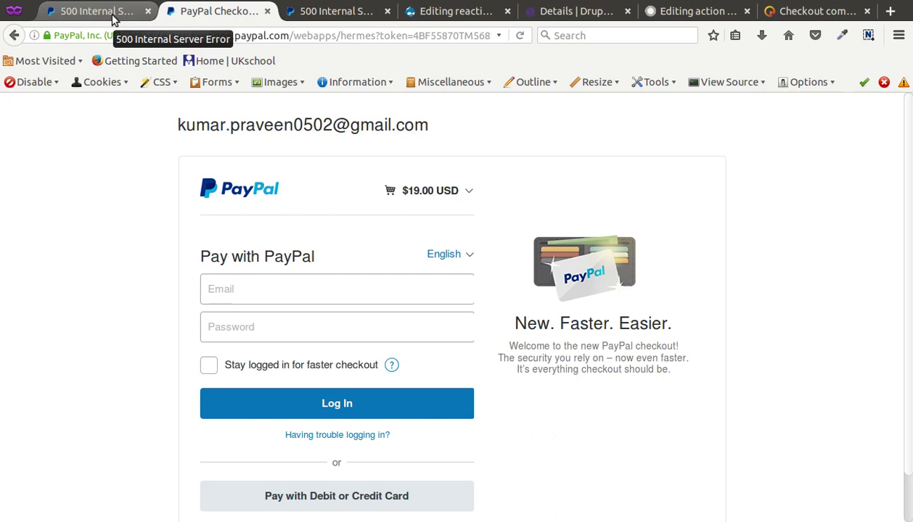
Switch back to the Drupal Editing reaction rule tab
{"action": "left_click", "coordinate": [423, 20]}
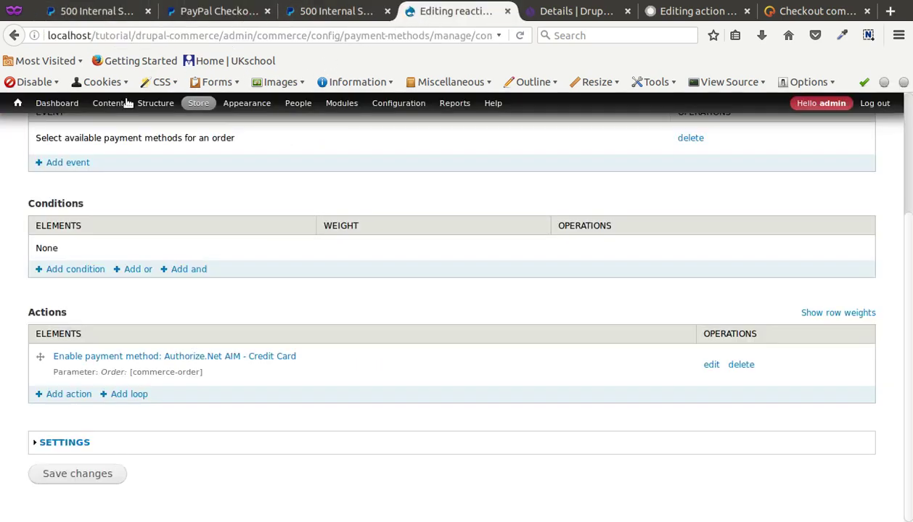
Open Store > Configuration > Payment methods and scroll through the enabled rules, including PayPal WPS
{"action": "mouse_move", "coordinate": [198, 109]}
{"action": "mouse_move", "coordinate": [204, 168]}
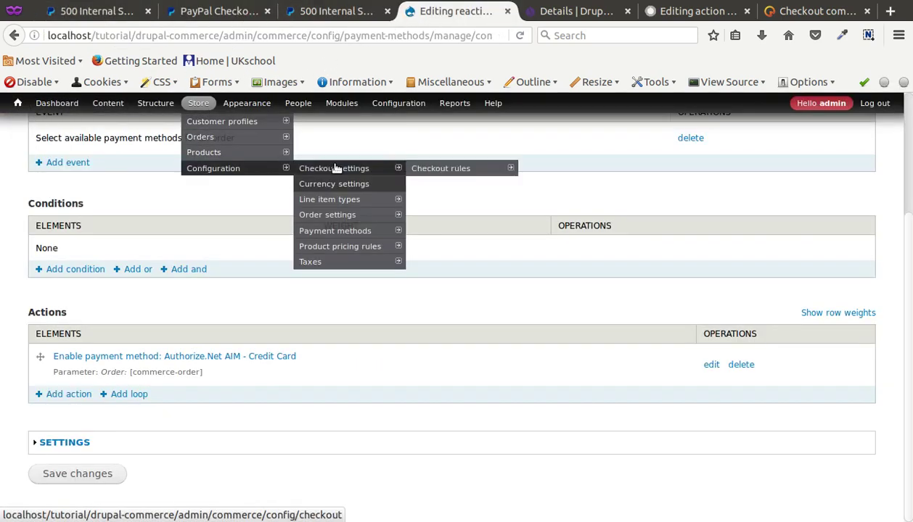
{"action": "left_click", "coordinate": [332, 231]}
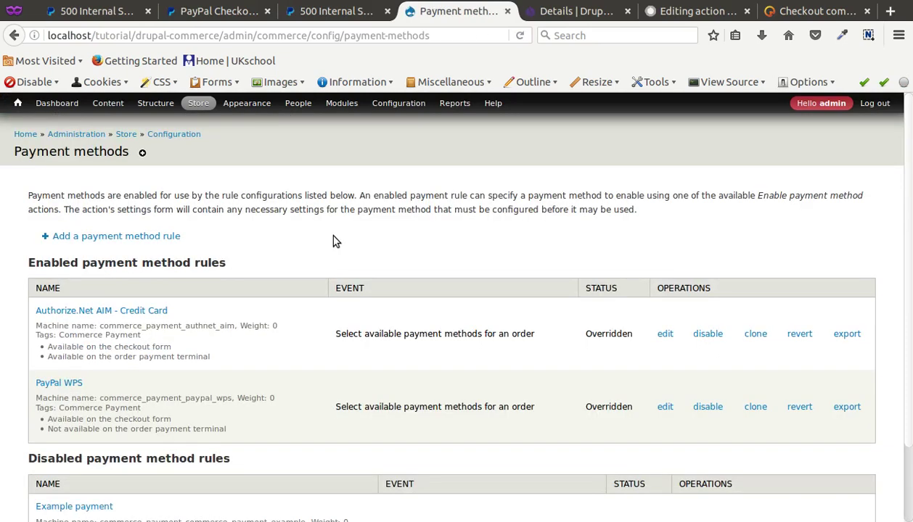
{"action": "scroll", "coordinate": [334, 241], "scroll_direction": "down", "scroll_amount": 2}
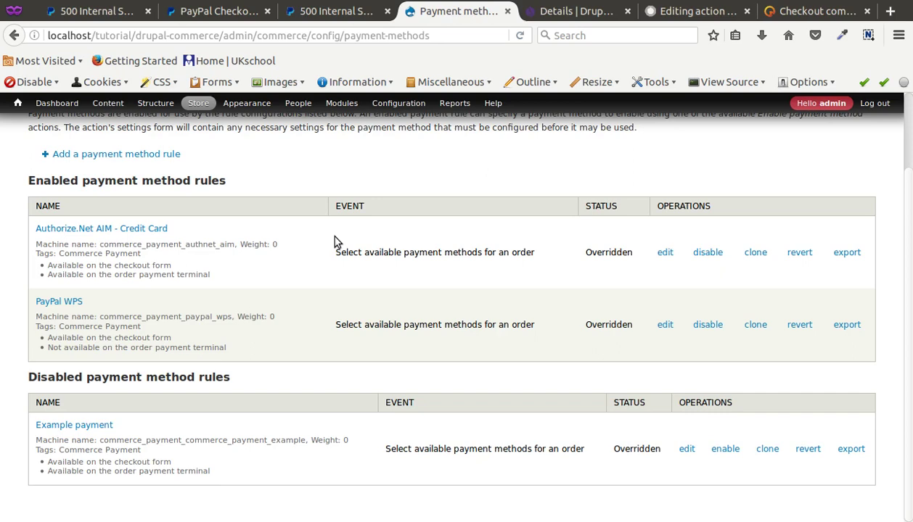
{"action": "scroll", "coordinate": [333, 241], "scroll_direction": "up", "scroll_amount": 2}
{"action": "scroll", "coordinate": [334, 242], "scroll_direction": "down", "scroll_amount": 2}
Look over the payment action settings and earlier PayPal error tab, ending on the PayPal checkout login
{"action": "left_click", "coordinate": [218, 11]}
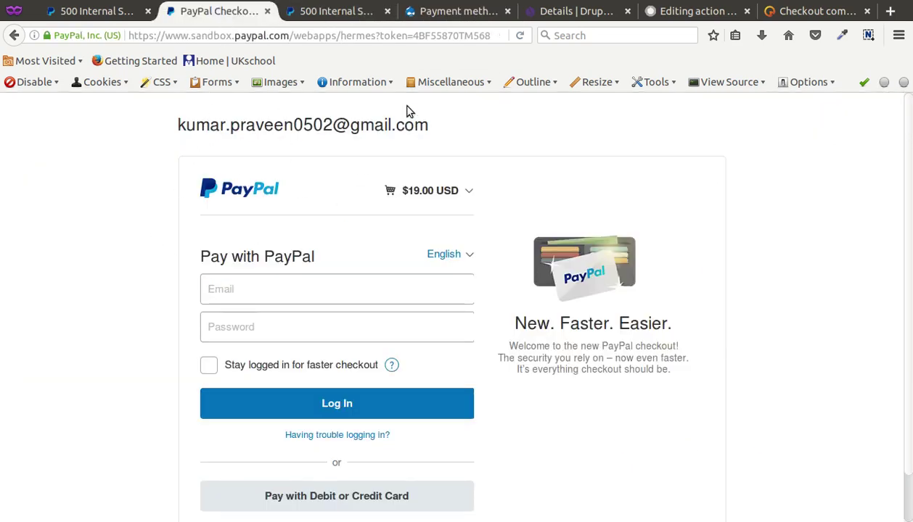
{"action": "left_click", "coordinate": [702, 19]}
{"action": "scroll", "coordinate": [307, 222], "scroll_direction": "down", "scroll_amount": 5}
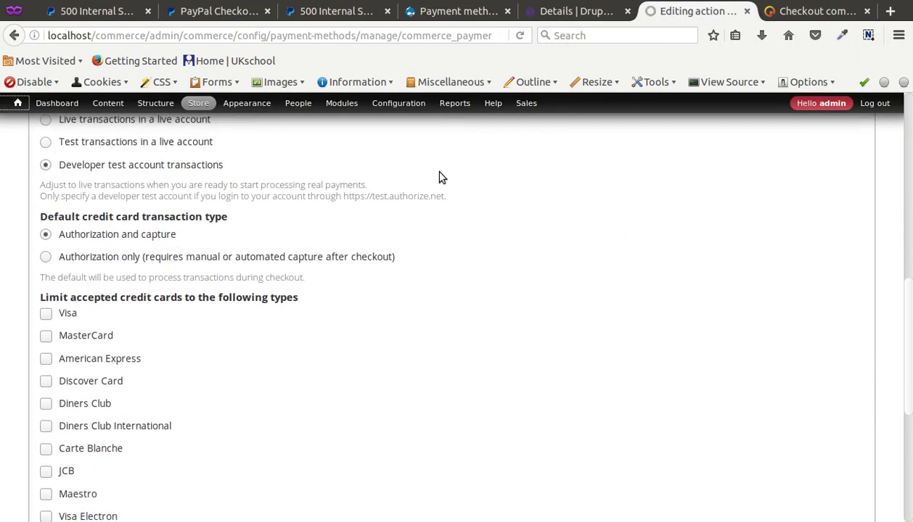
{"action": "left_click", "coordinate": [305, 13]}
{"action": "left_click", "coordinate": [241, 9]}
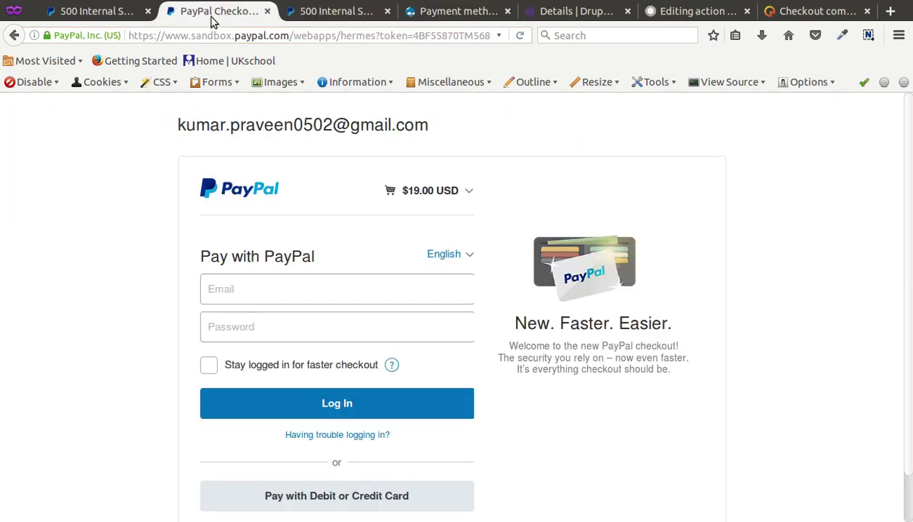